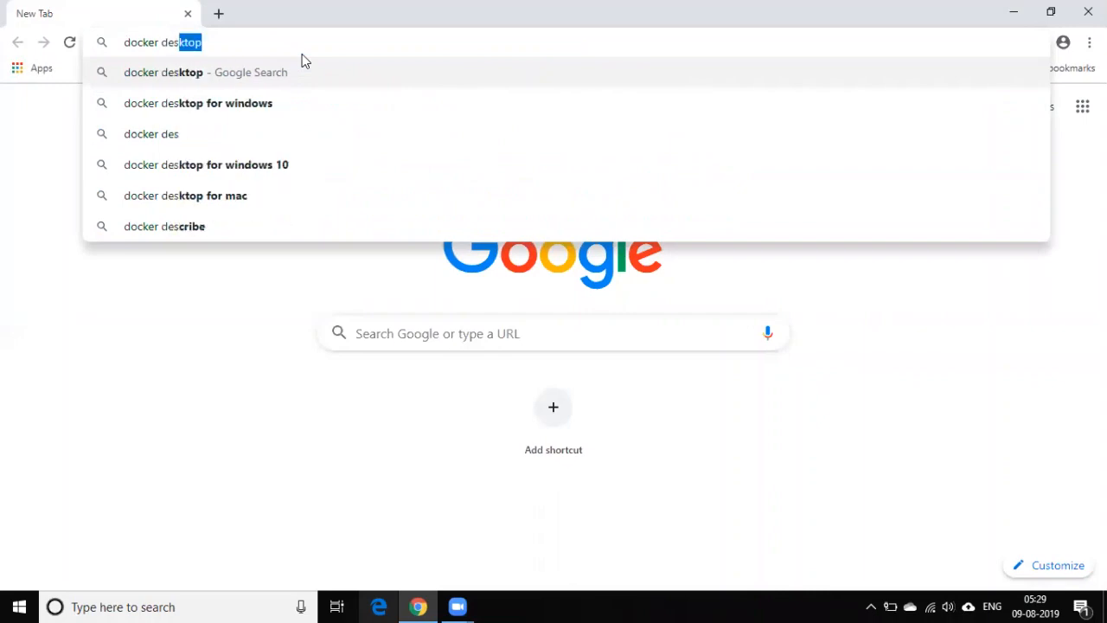
Step: Search the web for "docker desktop", then open the Mac and Windows download page from Docker's product page
key("Return")
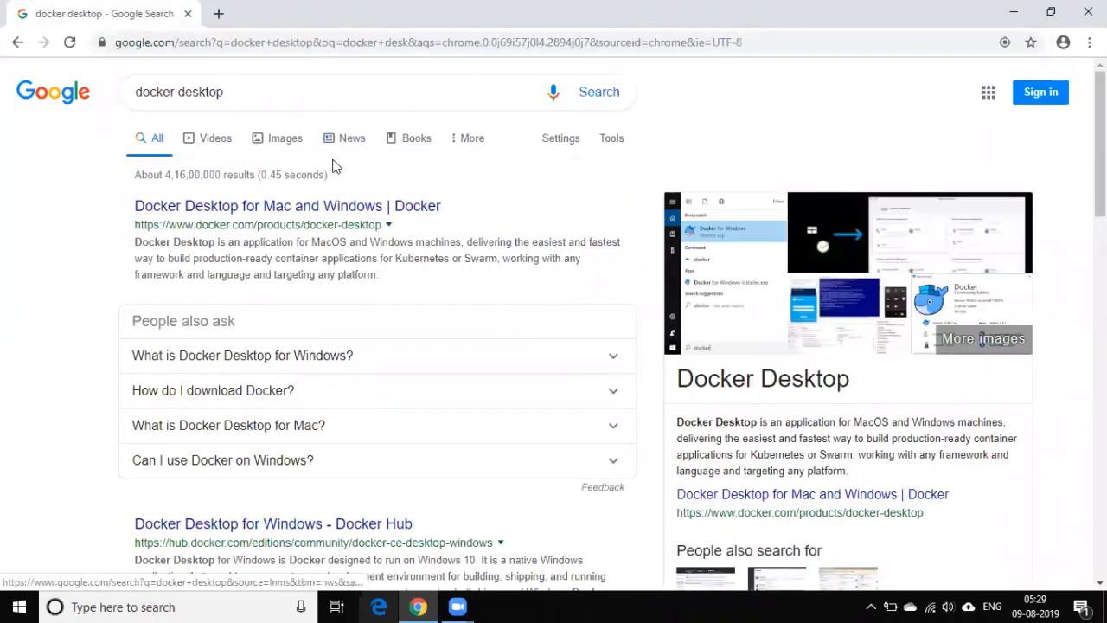
left_click(279, 211)
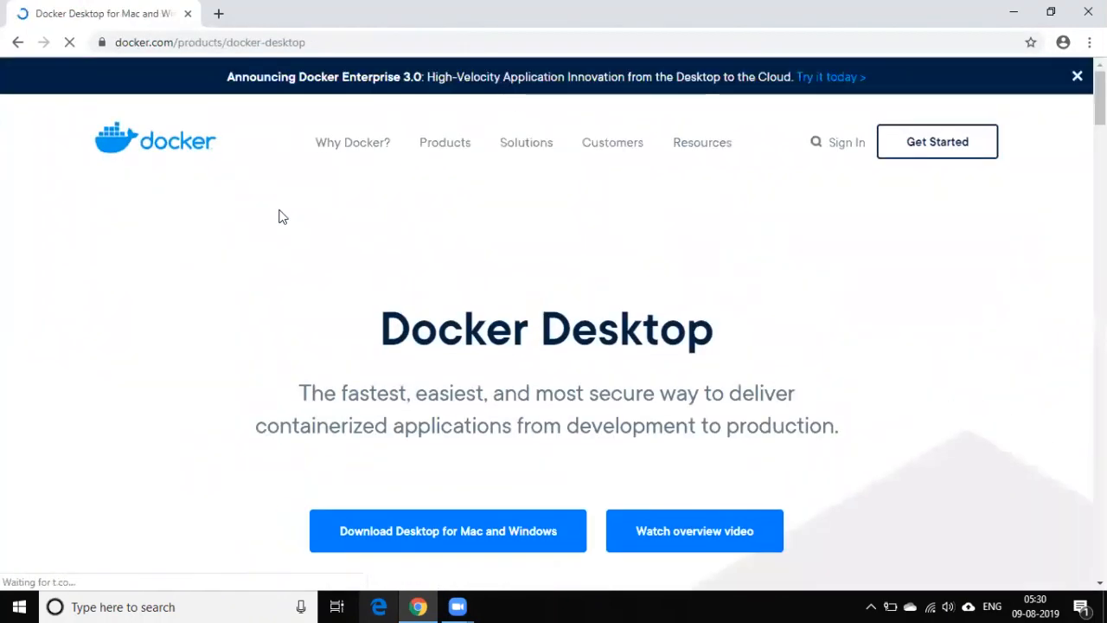
scroll(333, 242, "down", 3)
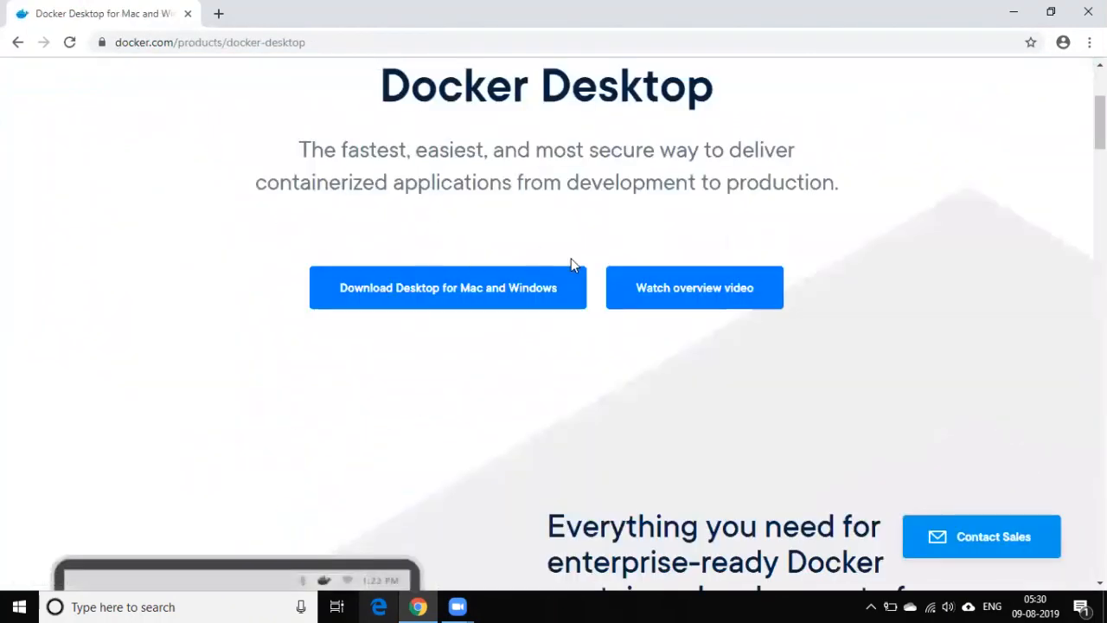
left_click(412, 299)
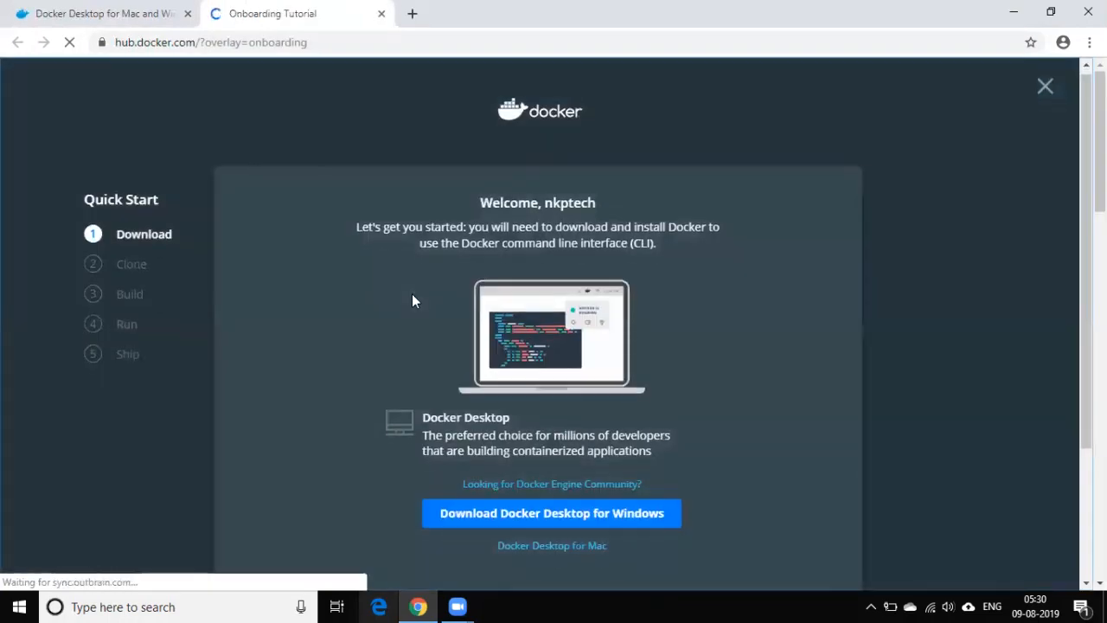
Step: Download Docker Desktop for Windows, saving "Docker for Windows Installer" in the Downloads folder
scroll(412, 299, "down", 2)
scroll(408, 296, "up", 2)
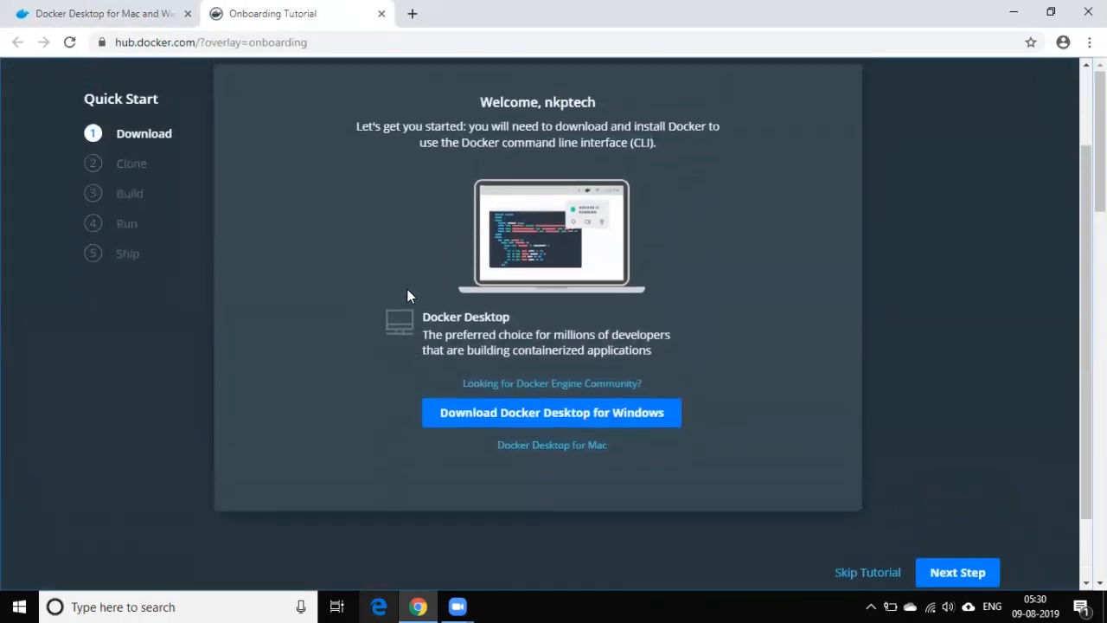
scroll(408, 296, "down", 2)
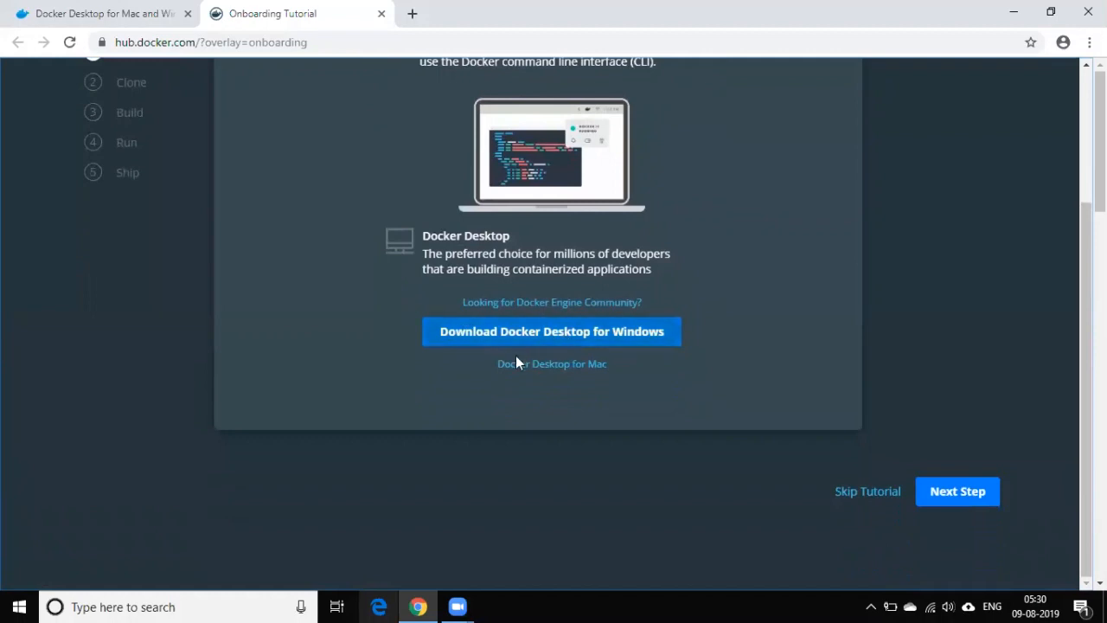
left_click(601, 340)
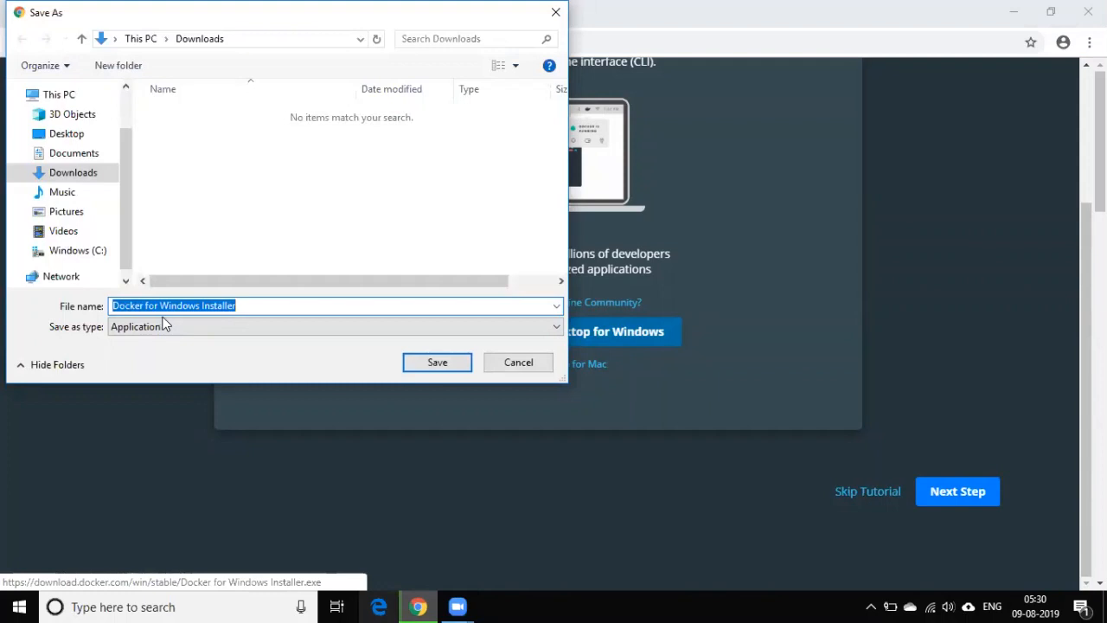
left_click(428, 362)
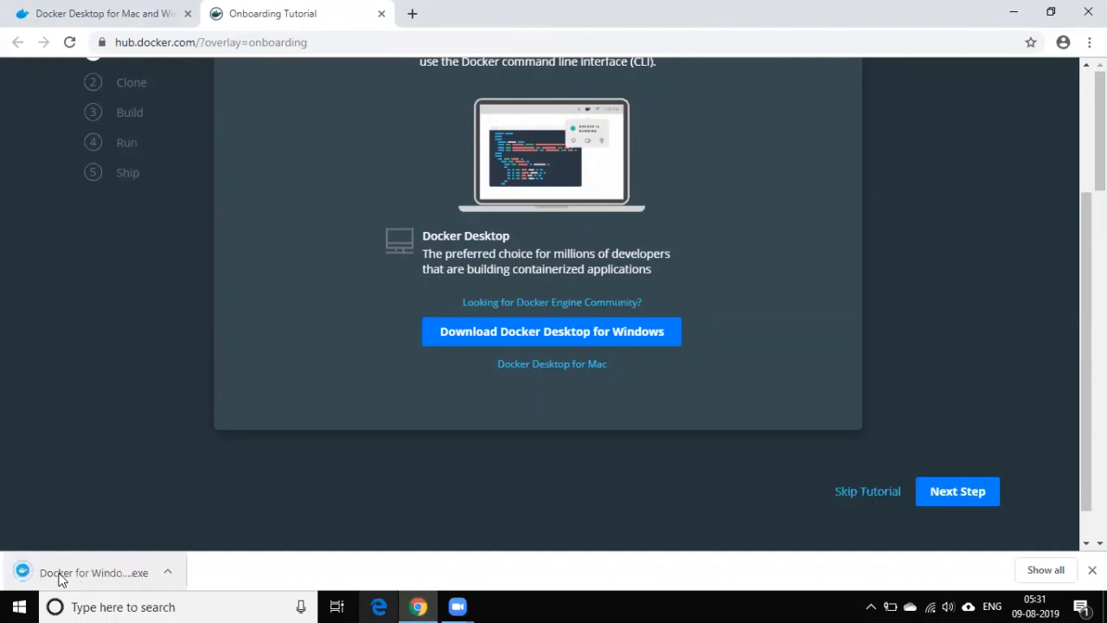
Step: Run the downloaded installer with a desktop shortcut and without Windows containers, and close it once installation finishes
left_click(102, 571)
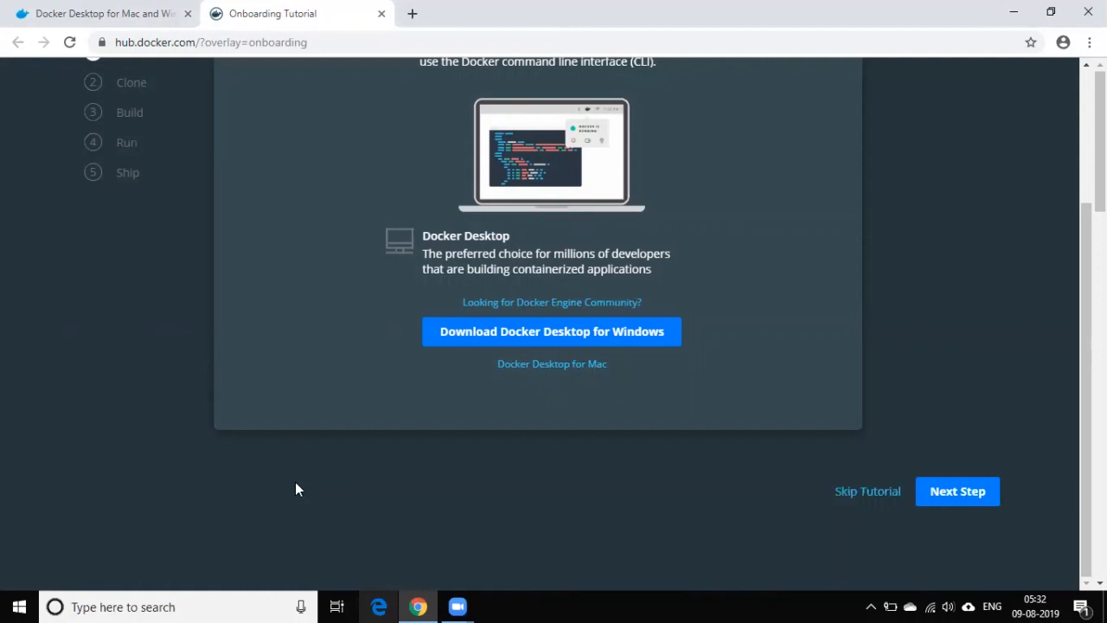
left_click(208, 606)
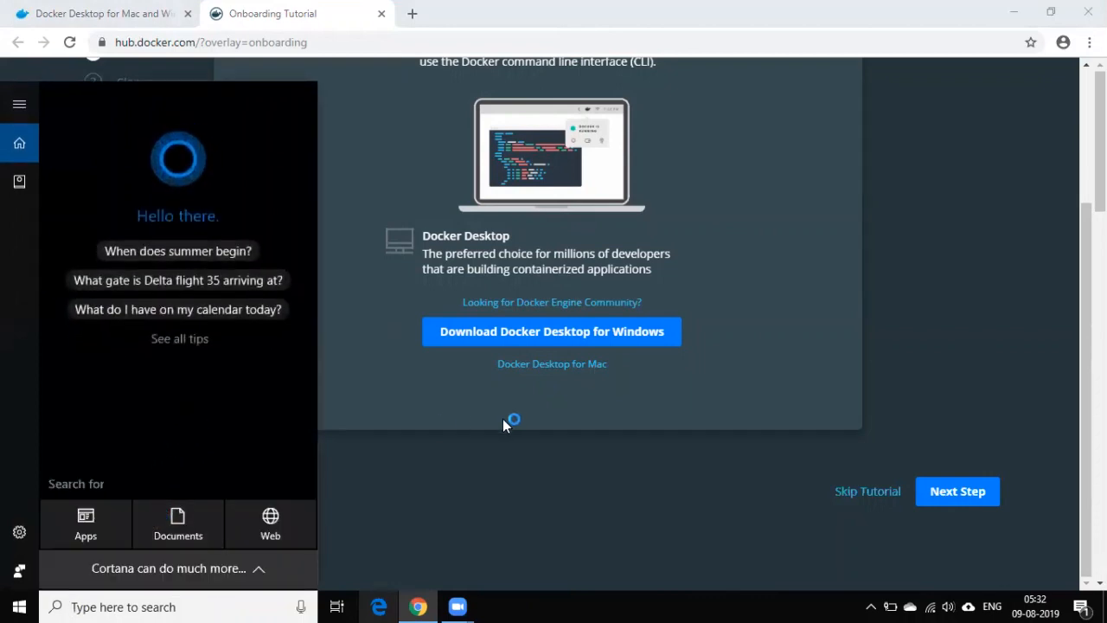
left_click(488, 450)
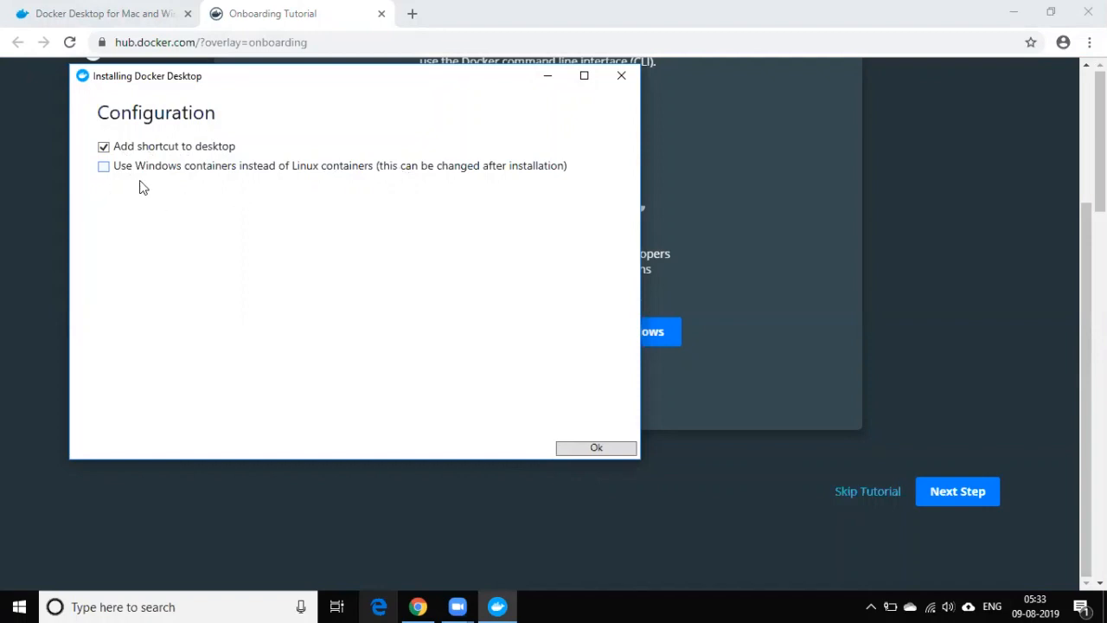
left_click(597, 448)
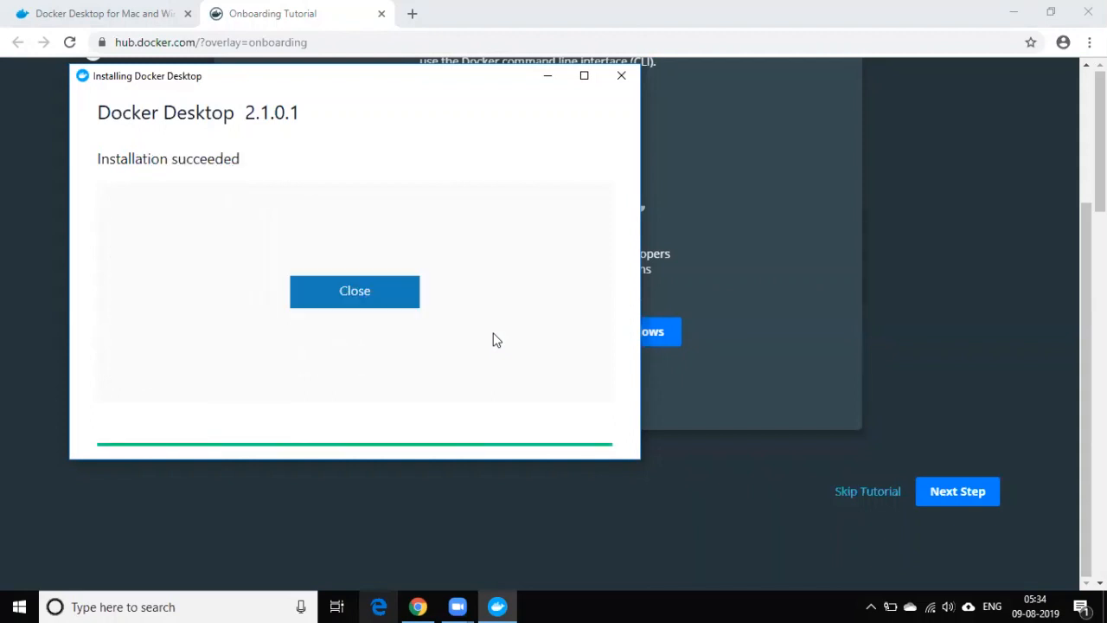
left_click(359, 295)
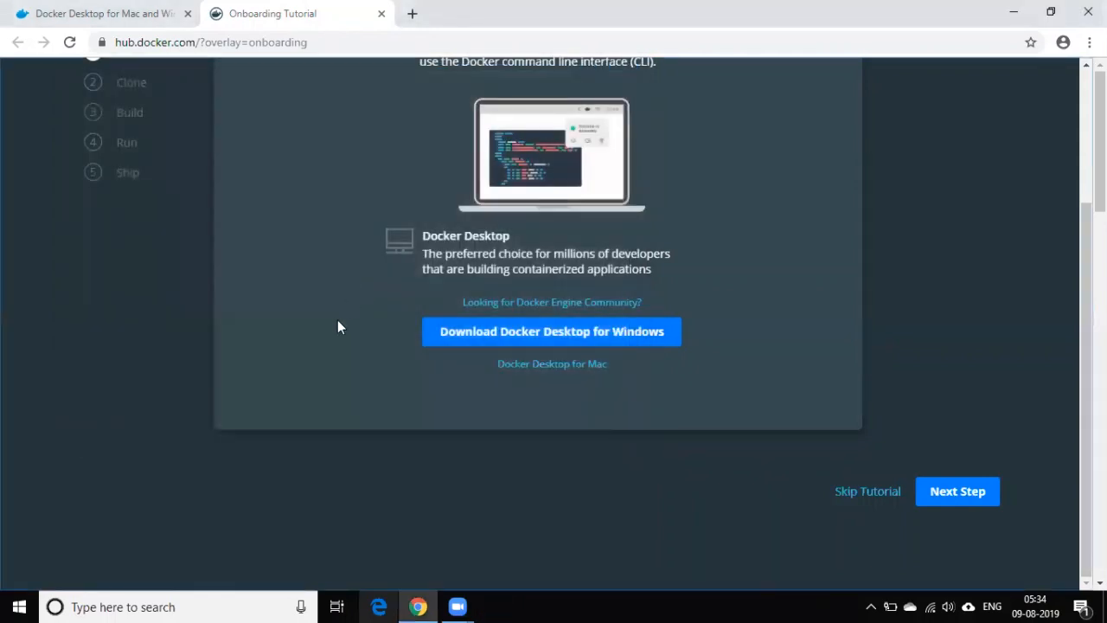
Step: Find Docker Desktop by searching Windows for "docker" and launch the app
left_click(183, 604)
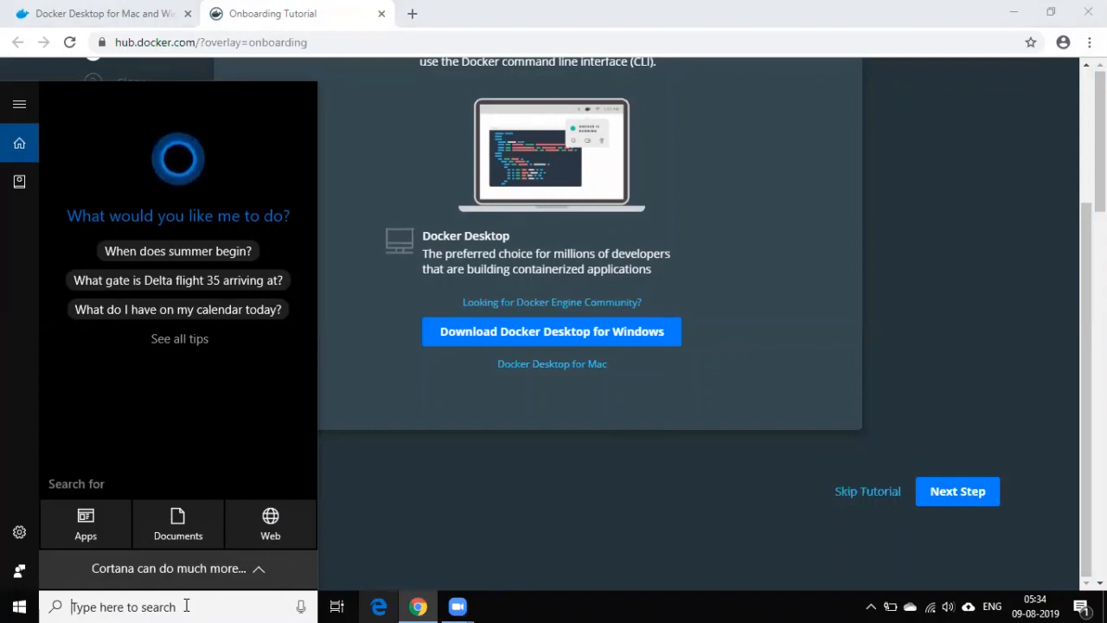
type("docker")
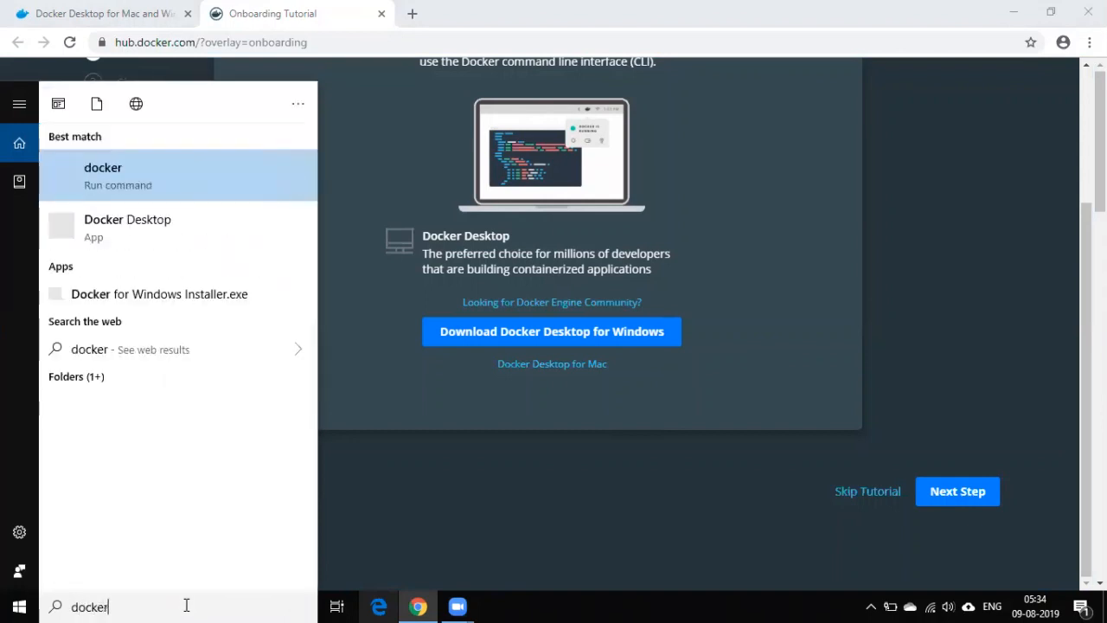
right_click(120, 230)
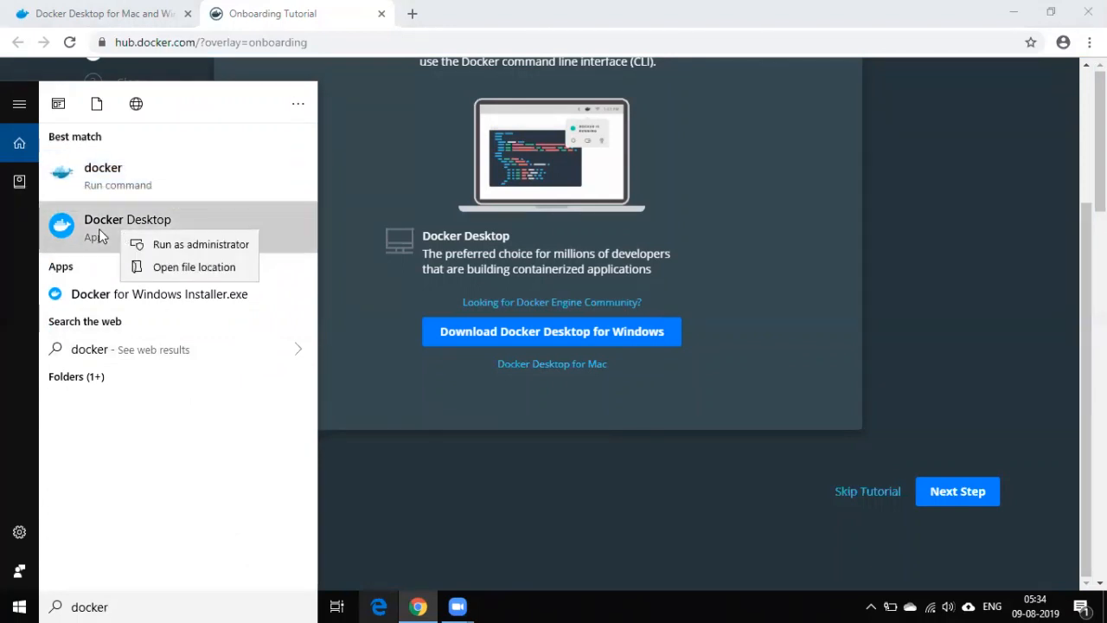
left_click(99, 230)
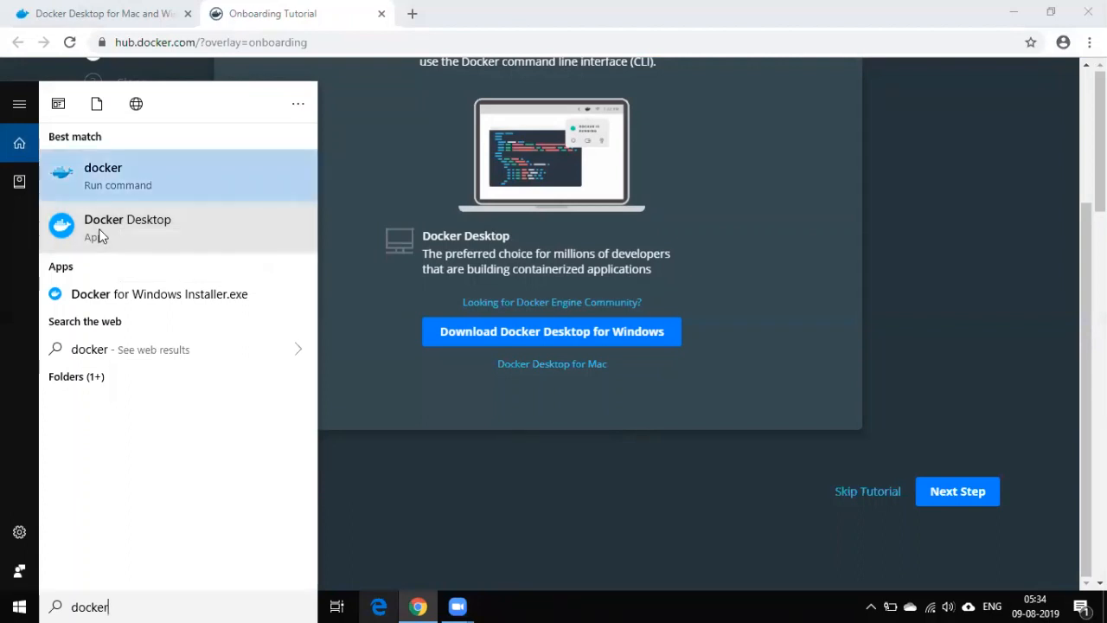
left_click(100, 230)
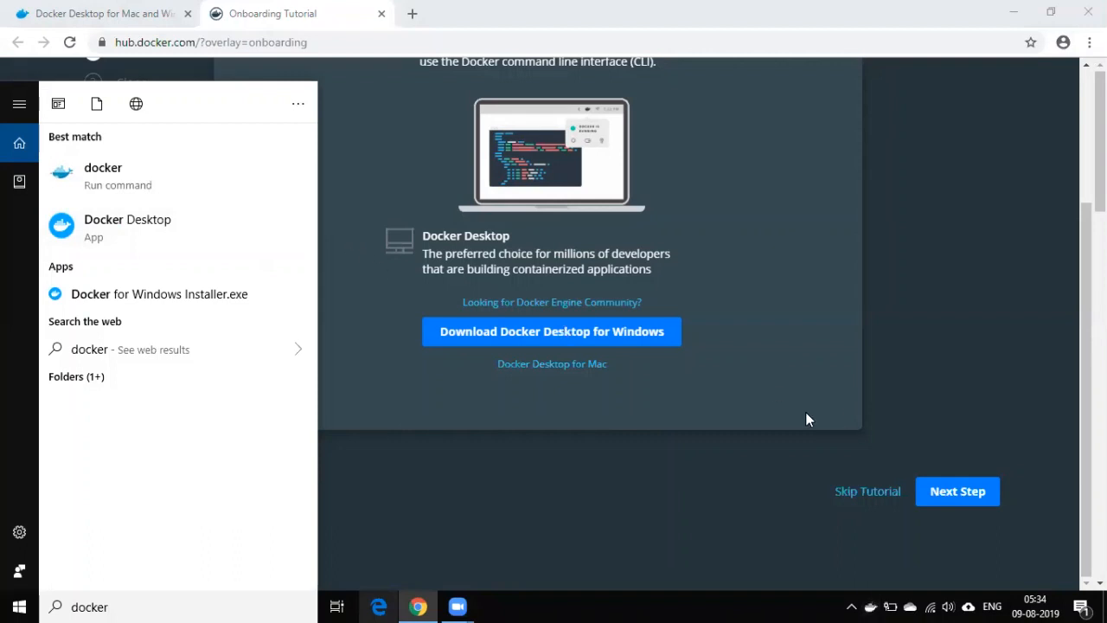
Step: Open Docker Desktop's settings from its system tray icon
mouse_move(870, 603)
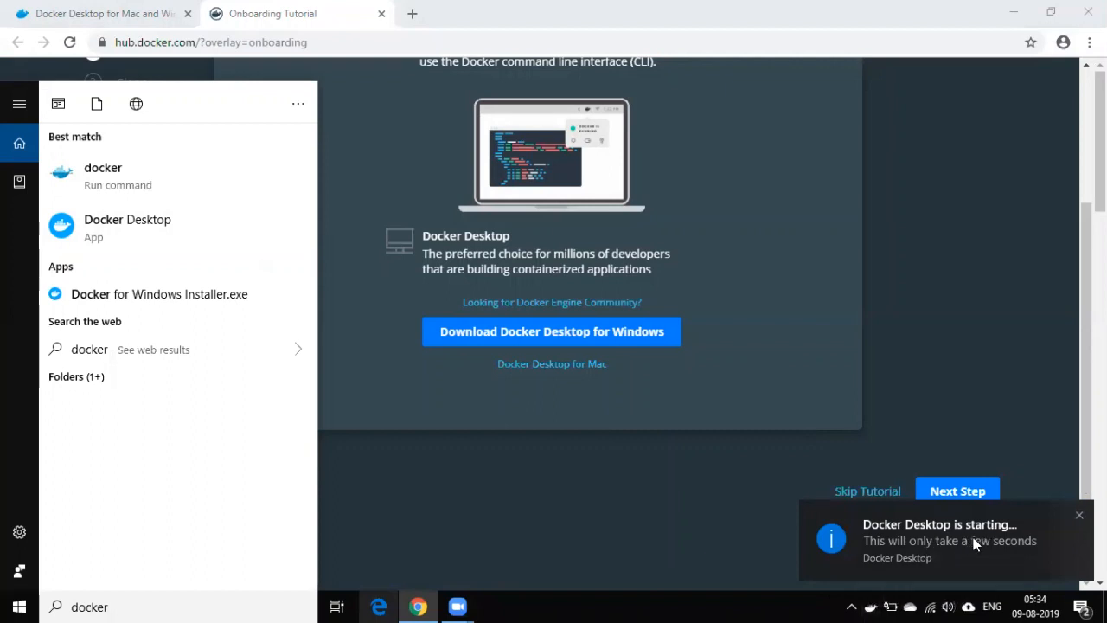
left_click(872, 605)
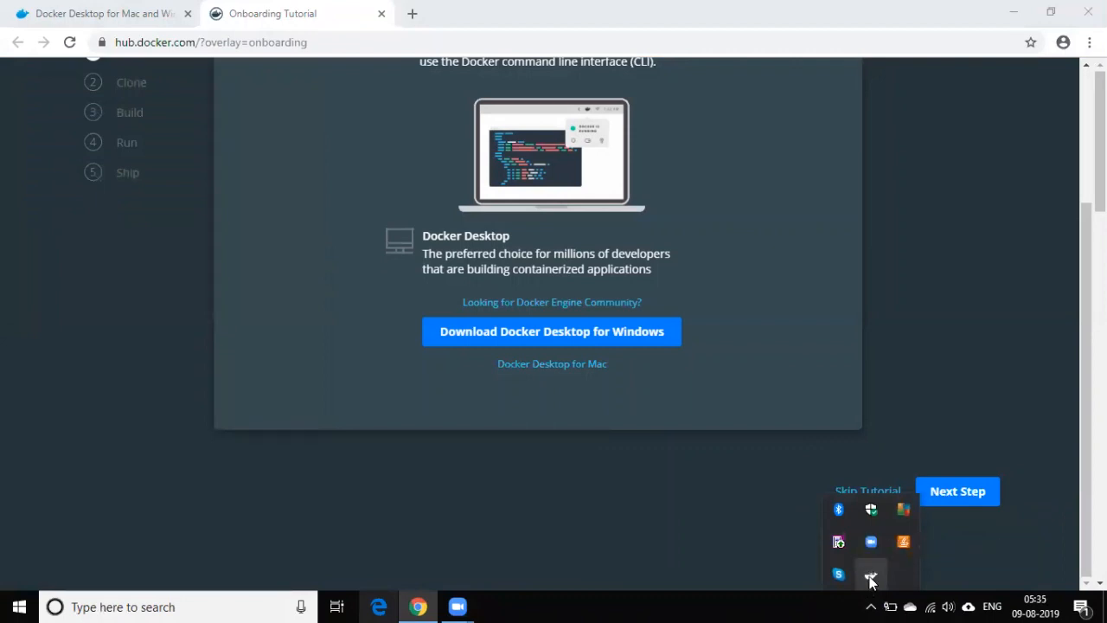
right_click(872, 577)
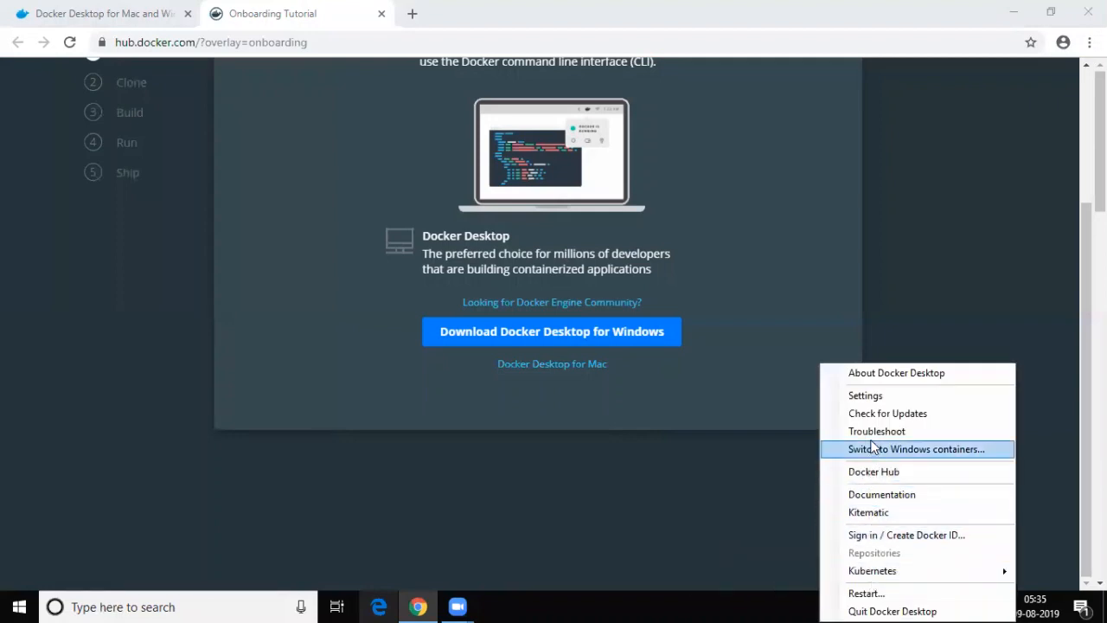
left_click(873, 398)
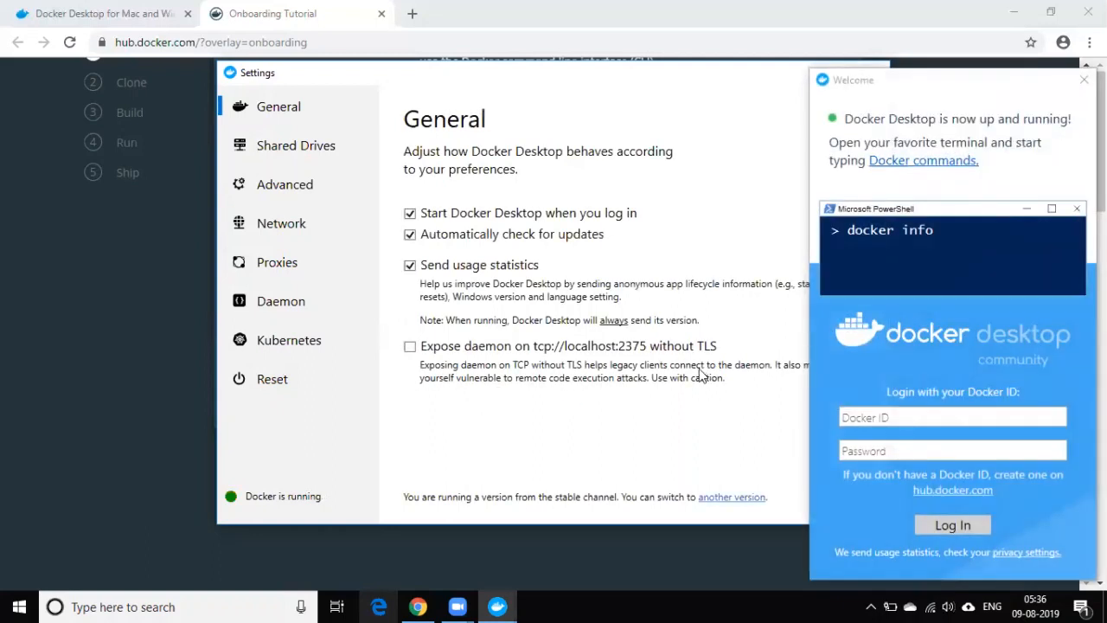
Step: Log in to Docker Desktop from the Welcome window by entering the Docker ID and the account password
left_click(903, 417)
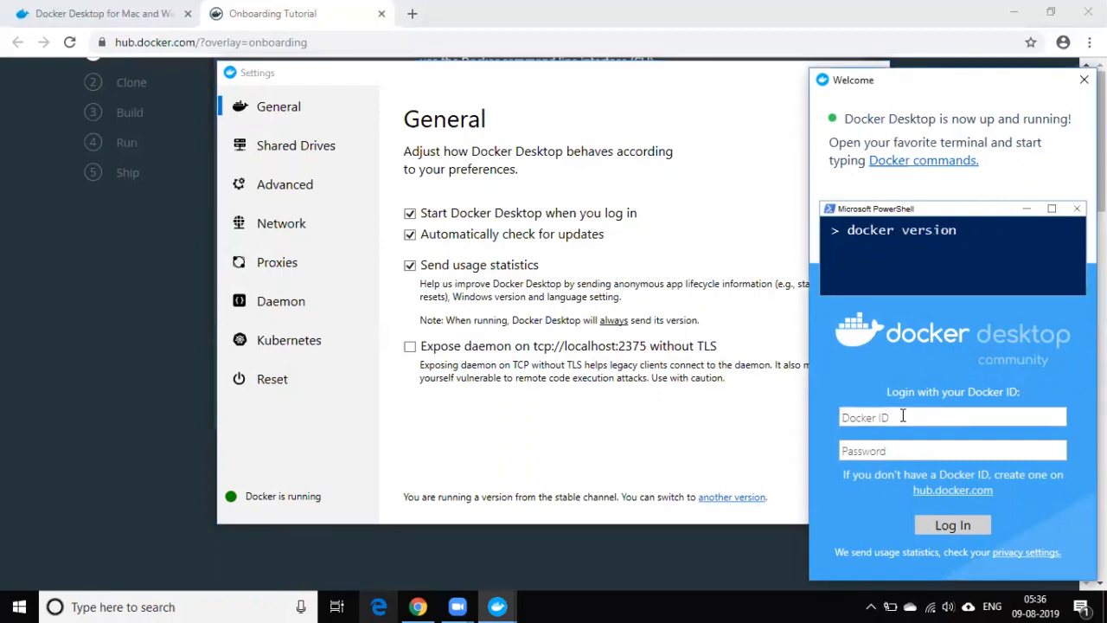
type("nkptech")
key("Tab")
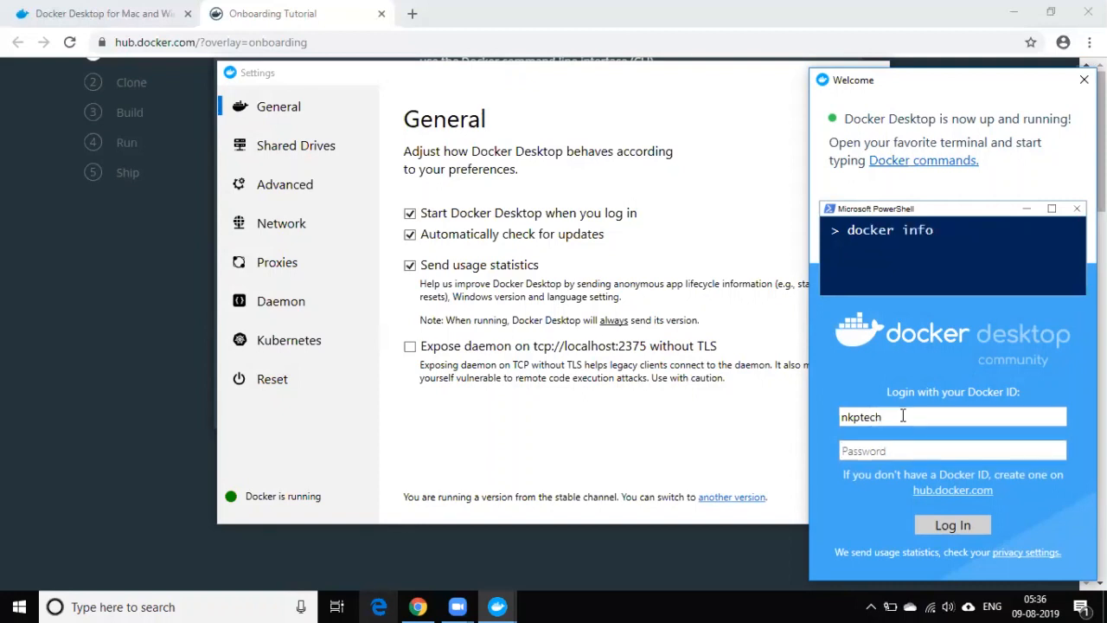
type("n•••••••••")
left_click(959, 524)
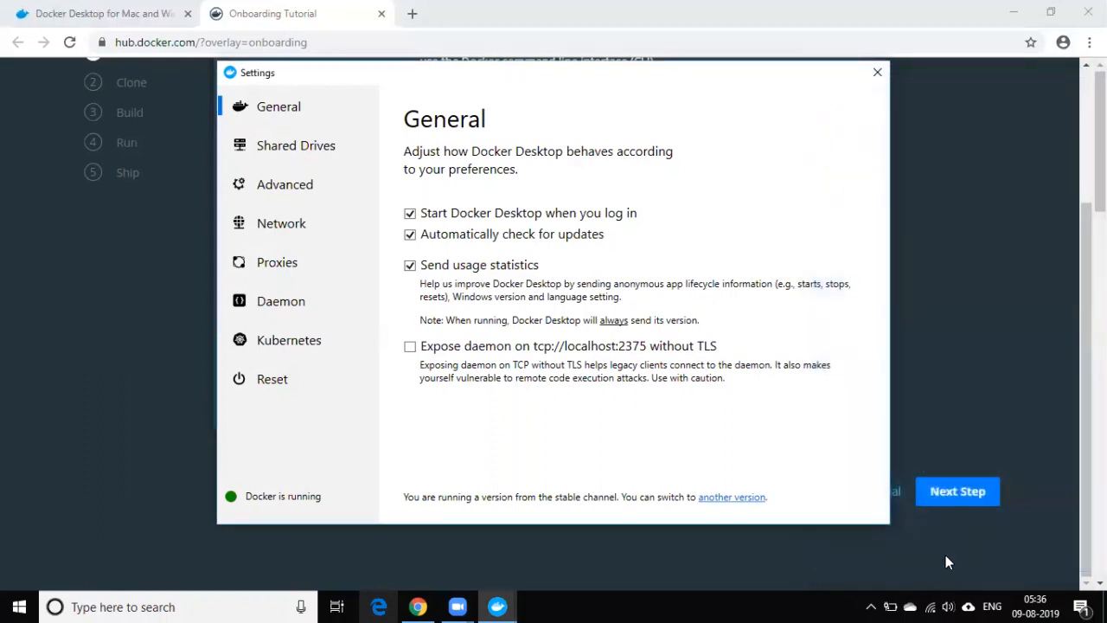
Step: Check the account sign-in status in Docker Desktop's system tray menu and return to the settings
left_click(871, 607)
right_click(870, 579)
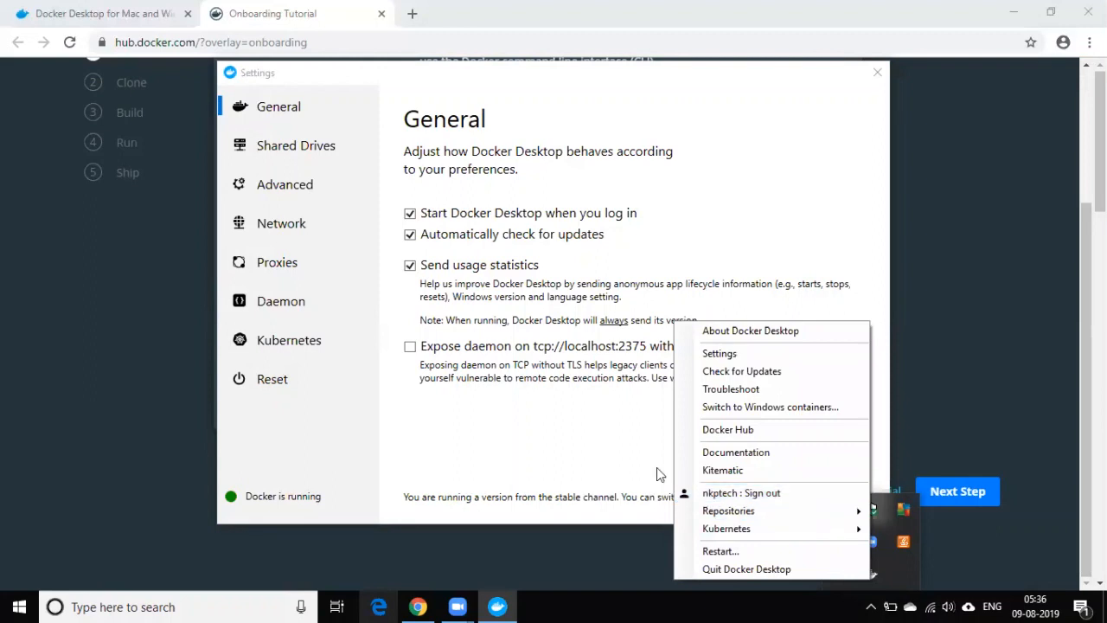
left_click(608, 425)
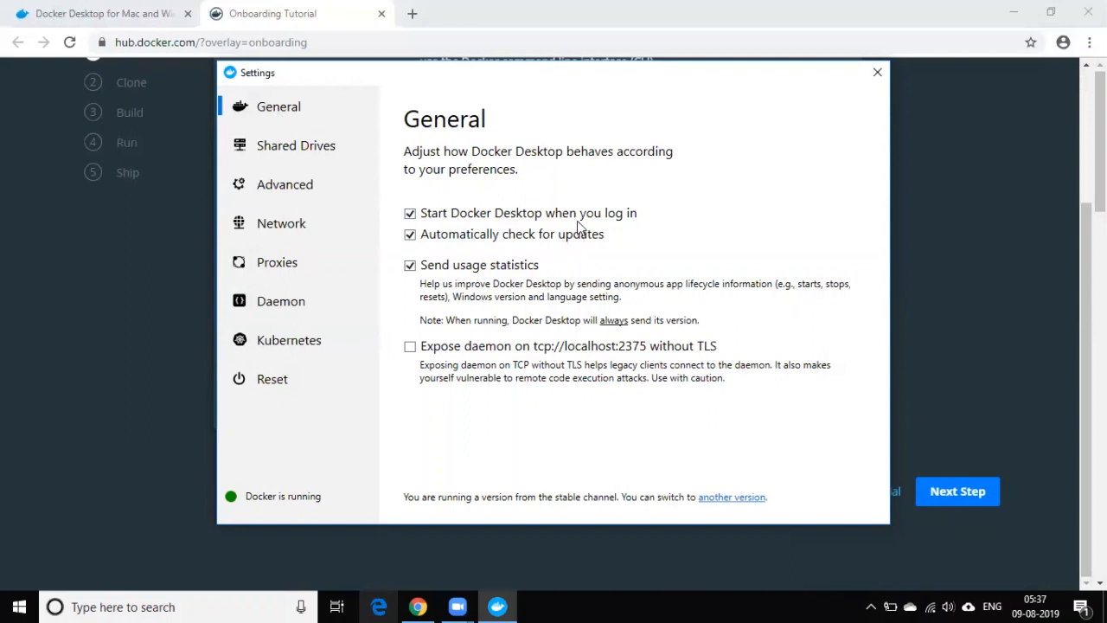
Step: Share drive C with the containers in the Shared Drives settings and apply the change
left_click(309, 157)
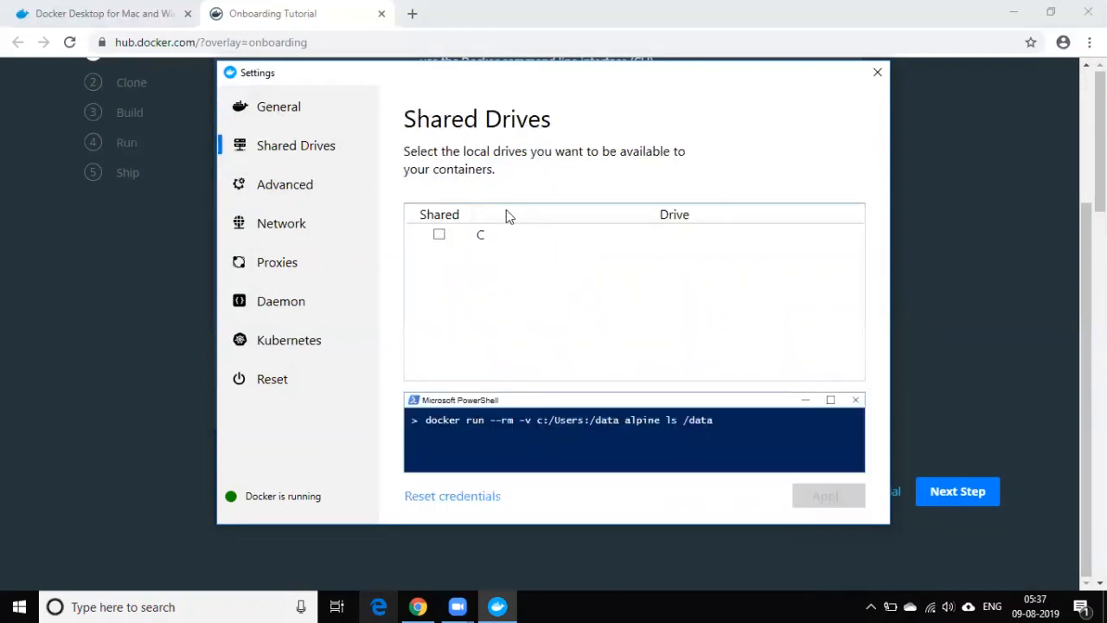
left_click(441, 235)
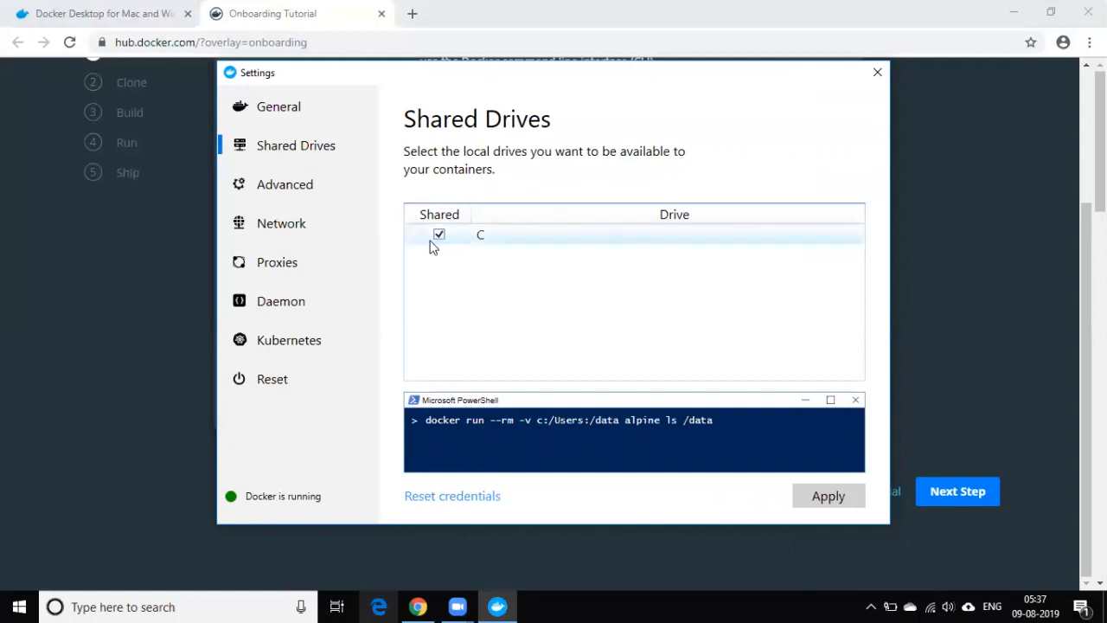
left_click(295, 187)
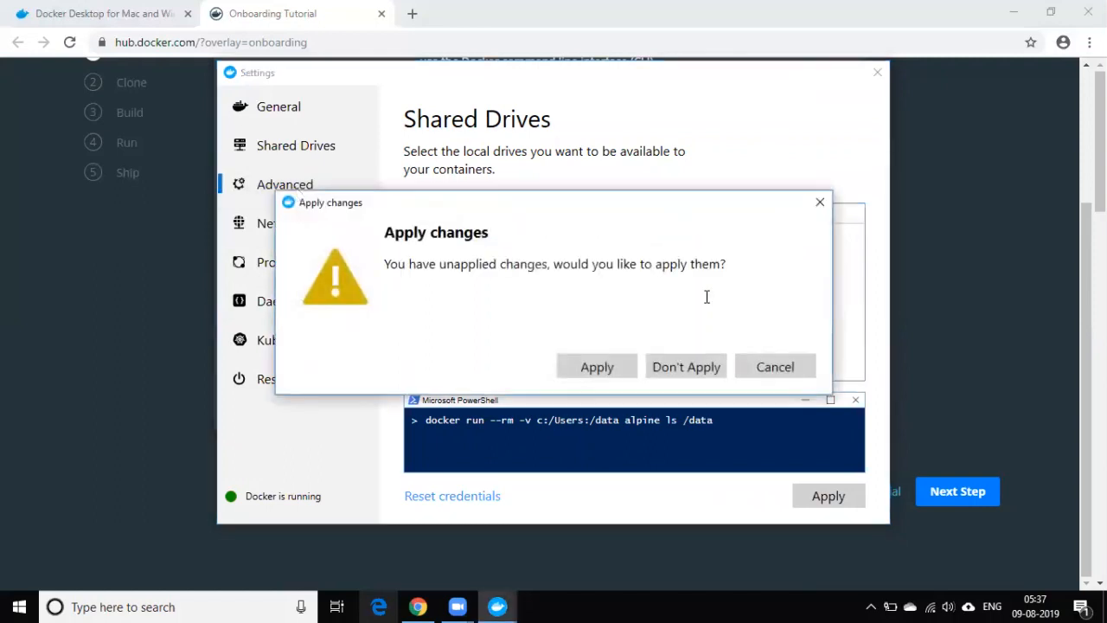
left_click(597, 367)
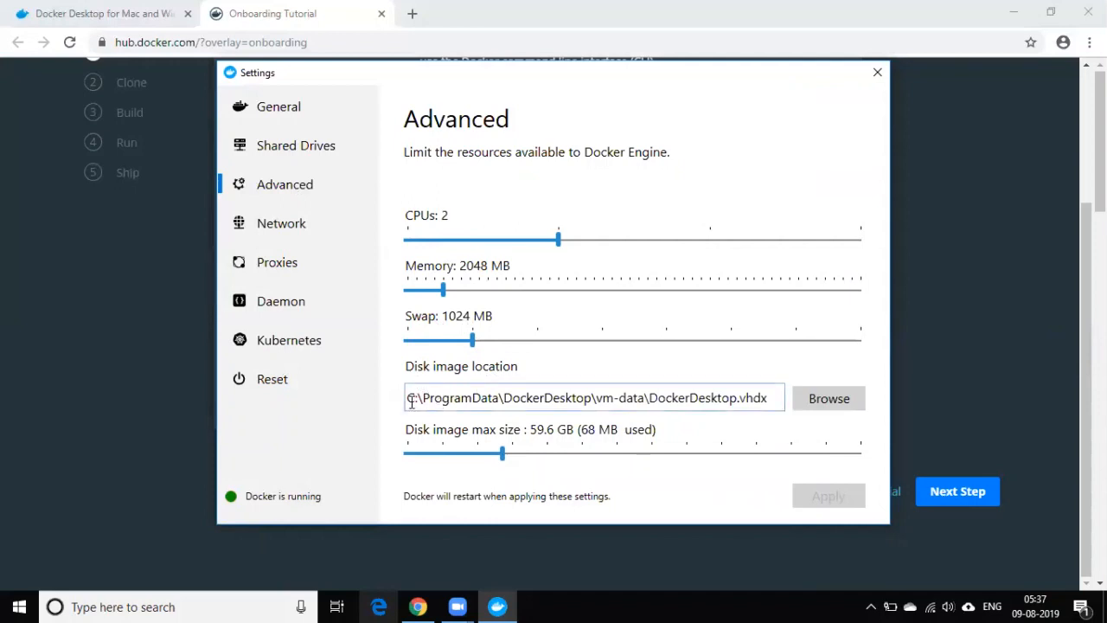
Step: Examine the folder and file name in the disk image location path, and open the Network settings
left_click_drag(412, 402, 763, 396)
left_click(512, 402)
left_click_drag(645, 398, 530, 407)
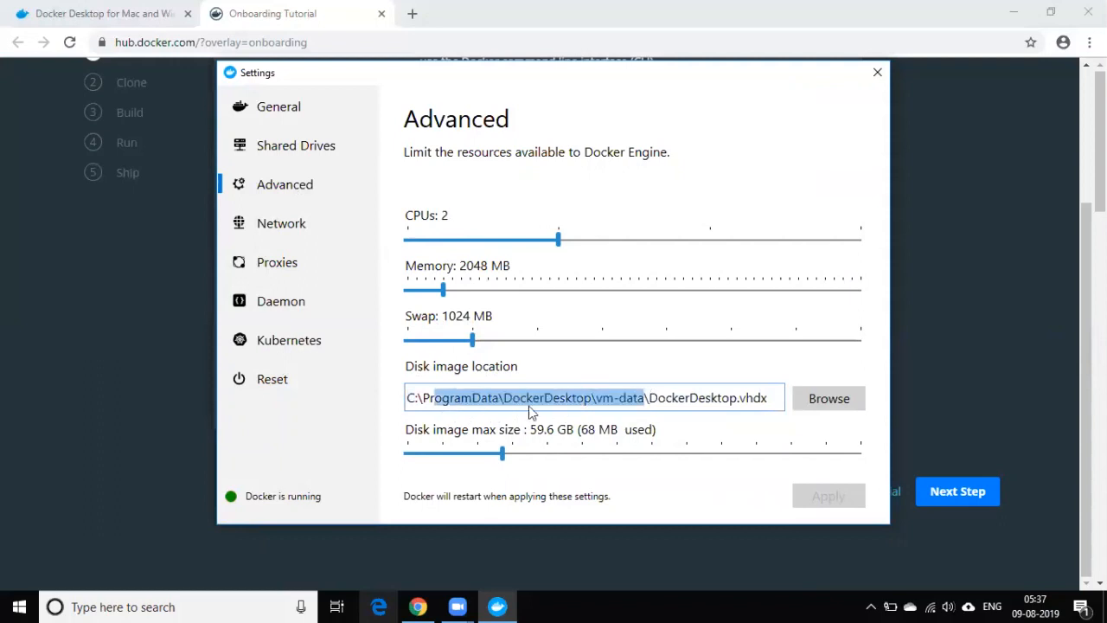
left_click_drag(649, 398, 750, 397)
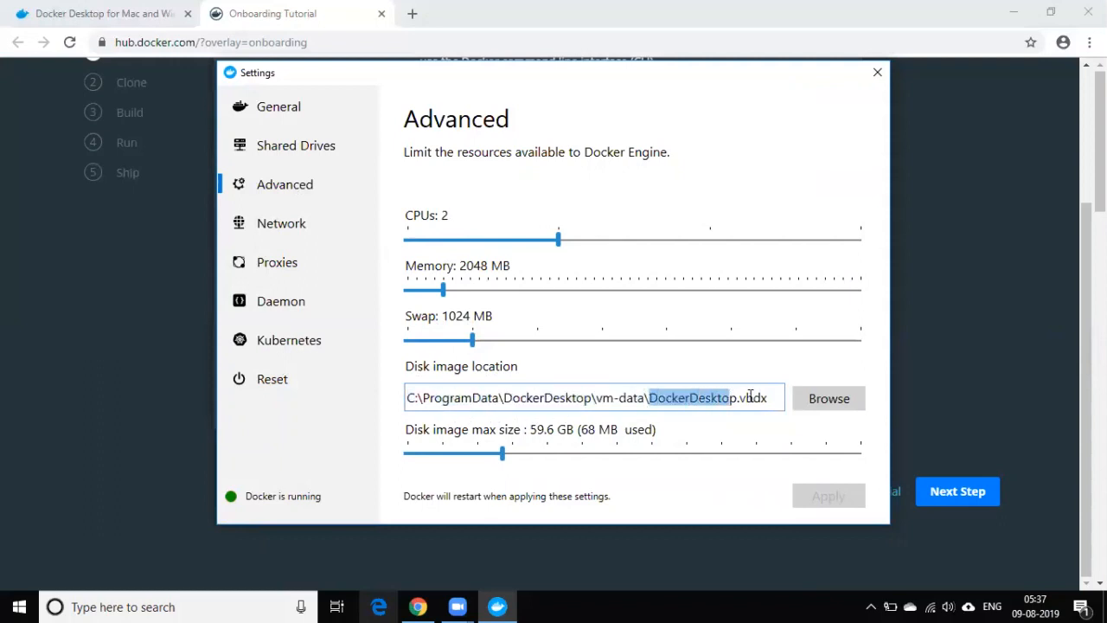
left_click(751, 398)
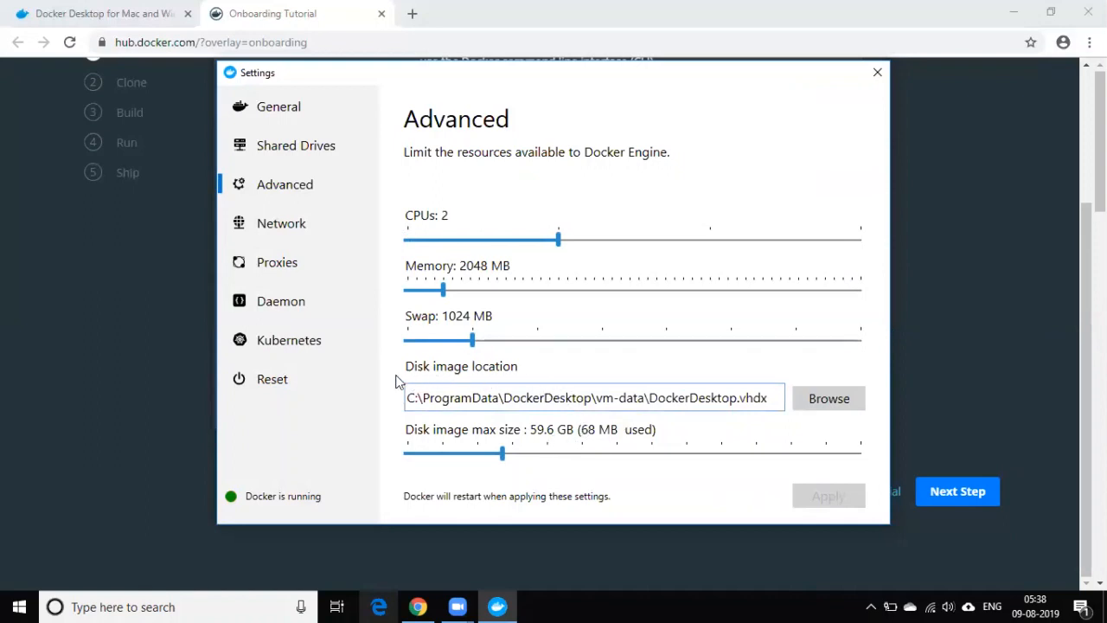
left_click(278, 224)
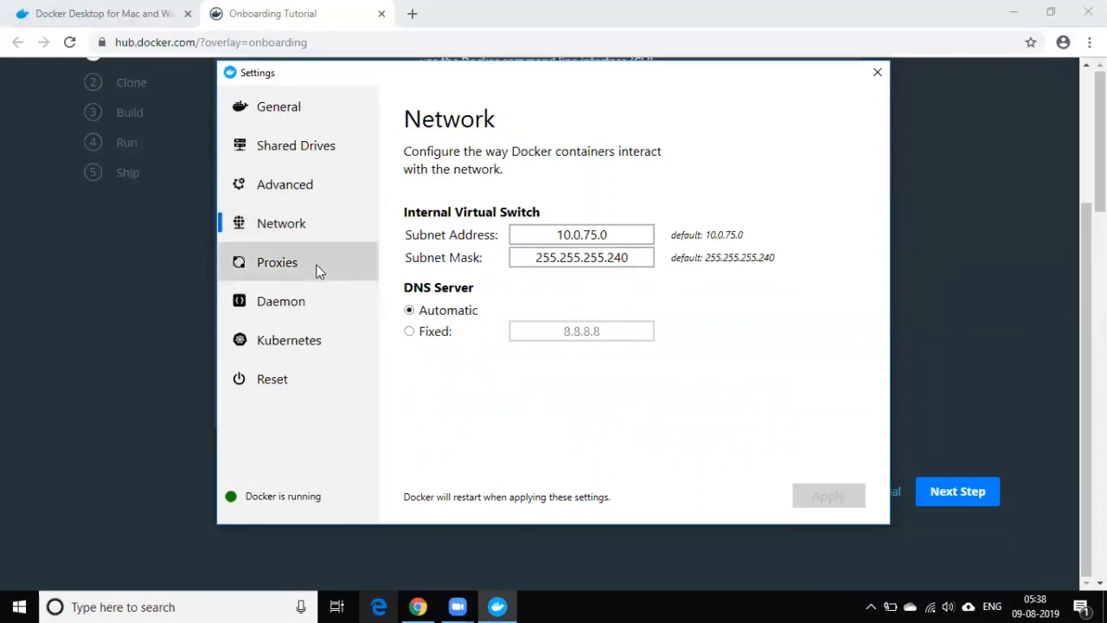
Step: Review the Proxies, Daemon, Kubernetes and Reset settings, and go through the pages from General to Proxies once more
left_click(290, 268)
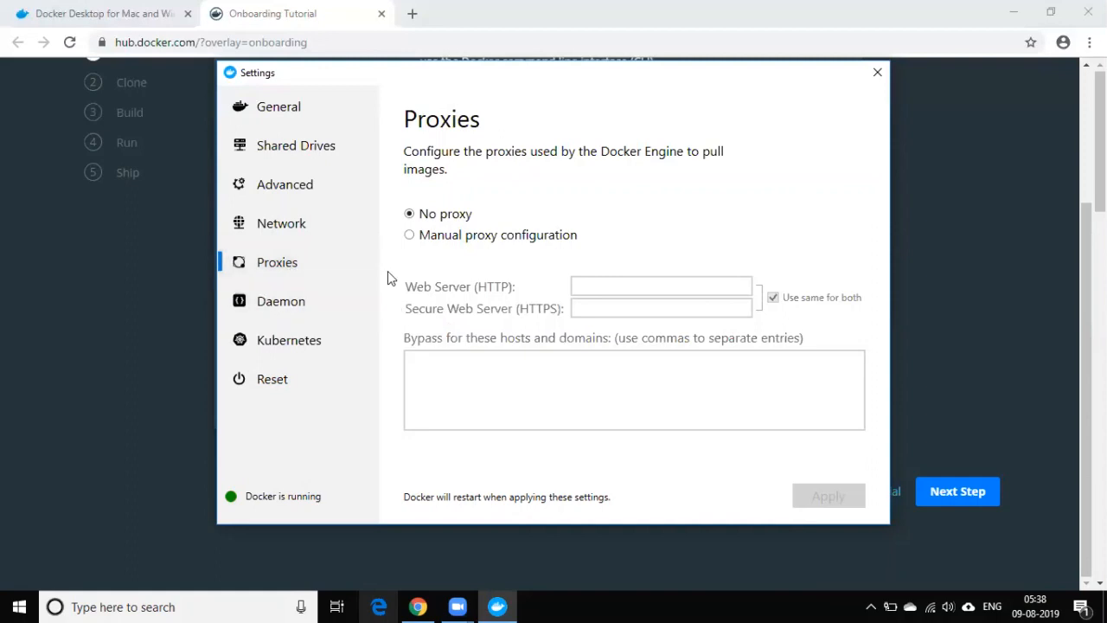
left_click(293, 305)
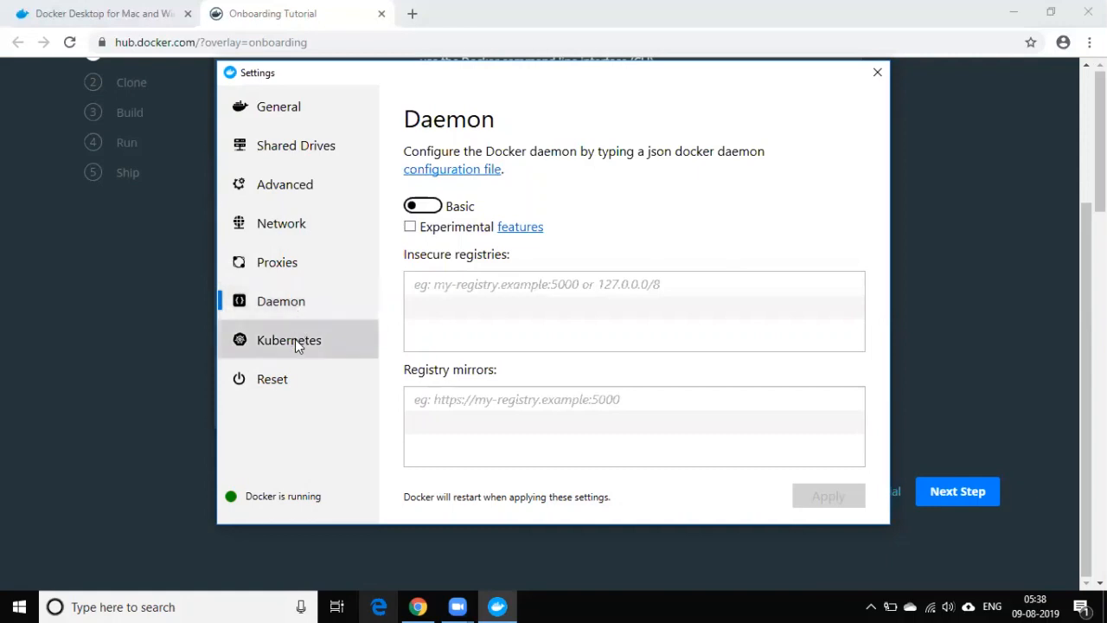
left_click(295, 339)
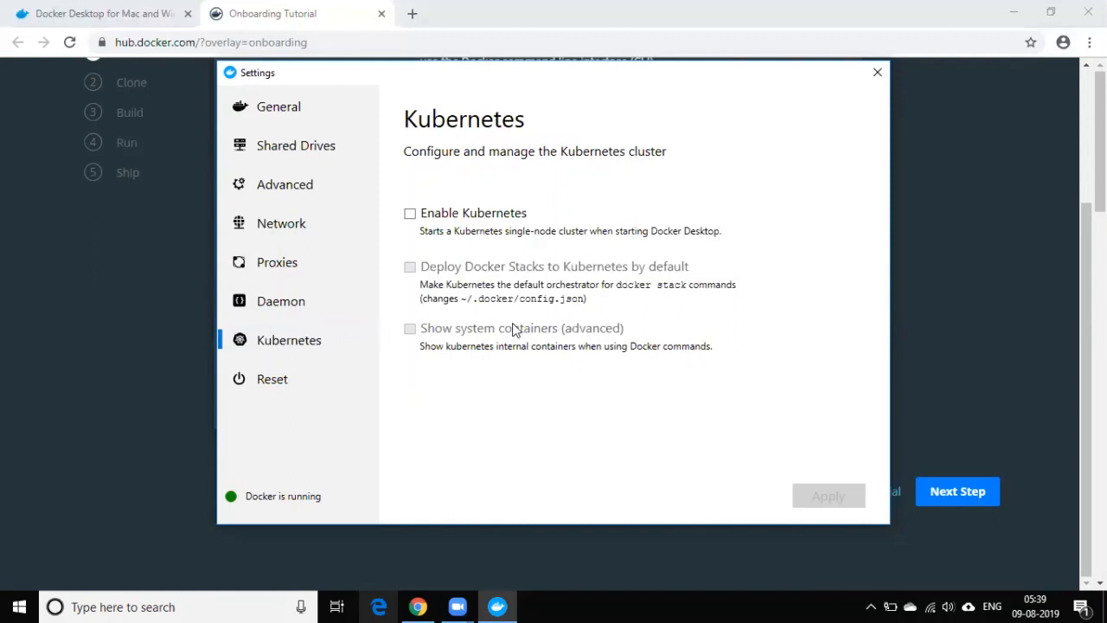
left_click(276, 379)
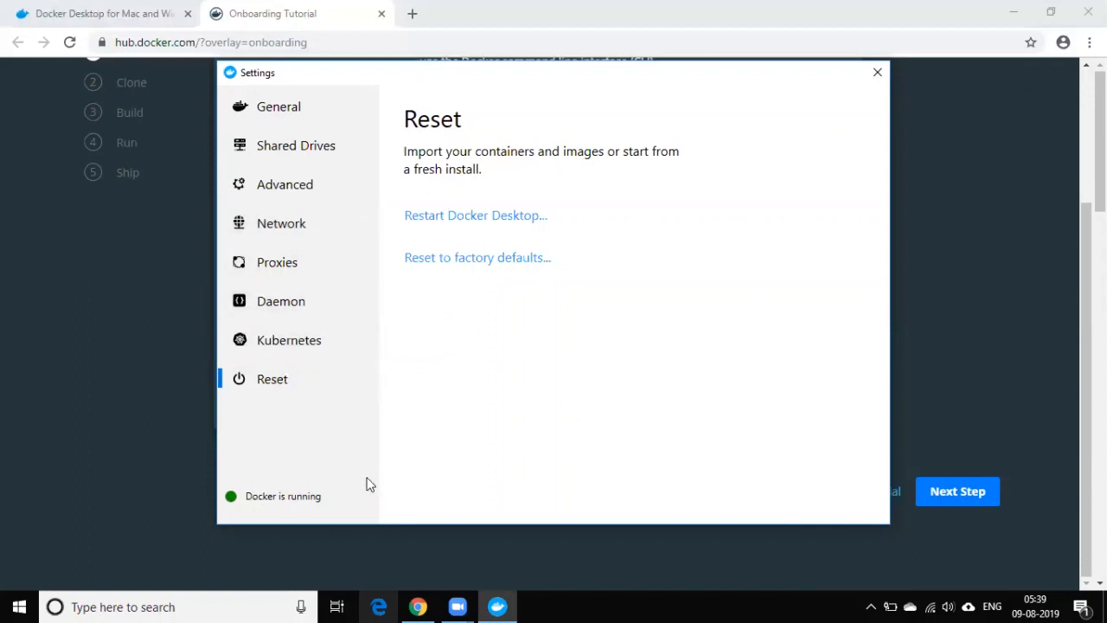
left_click(273, 107)
left_click(295, 149)
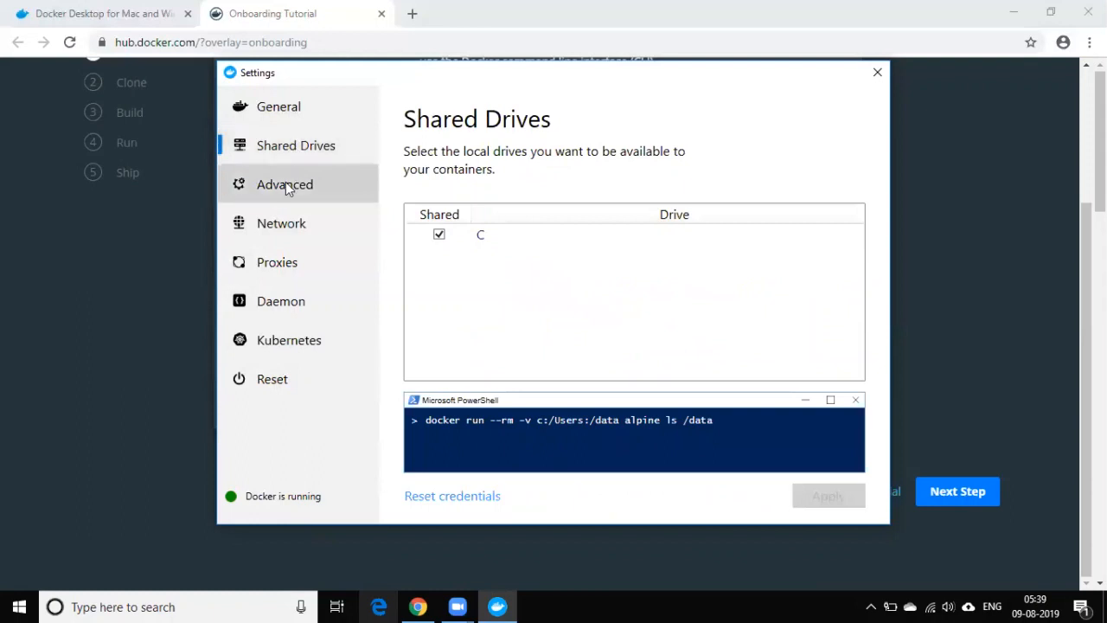
left_click(282, 185)
left_click(276, 224)
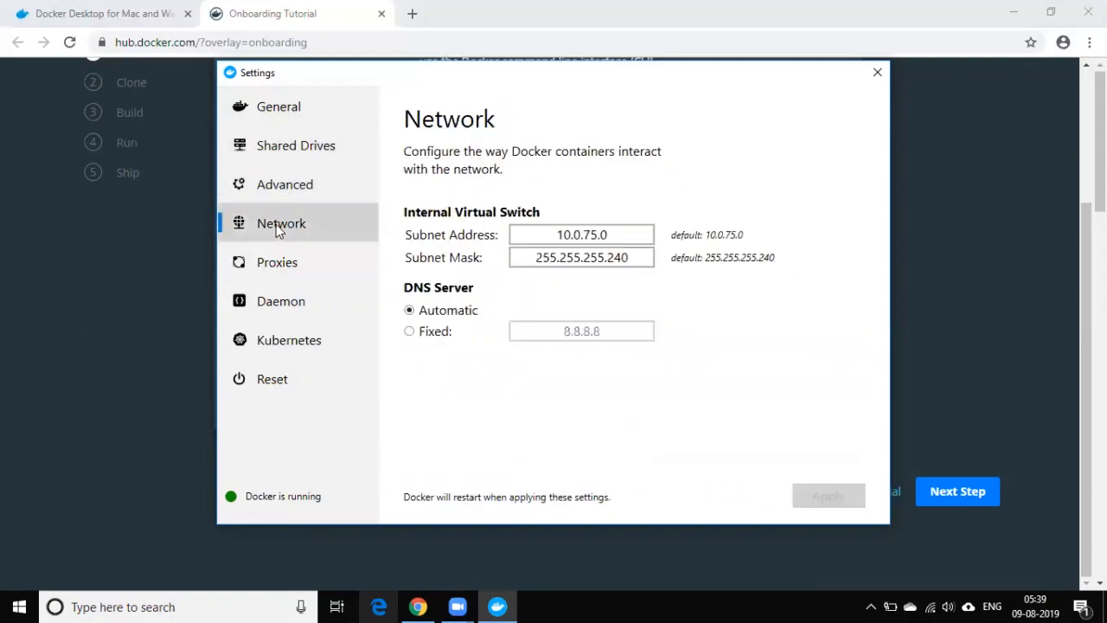
left_click(279, 270)
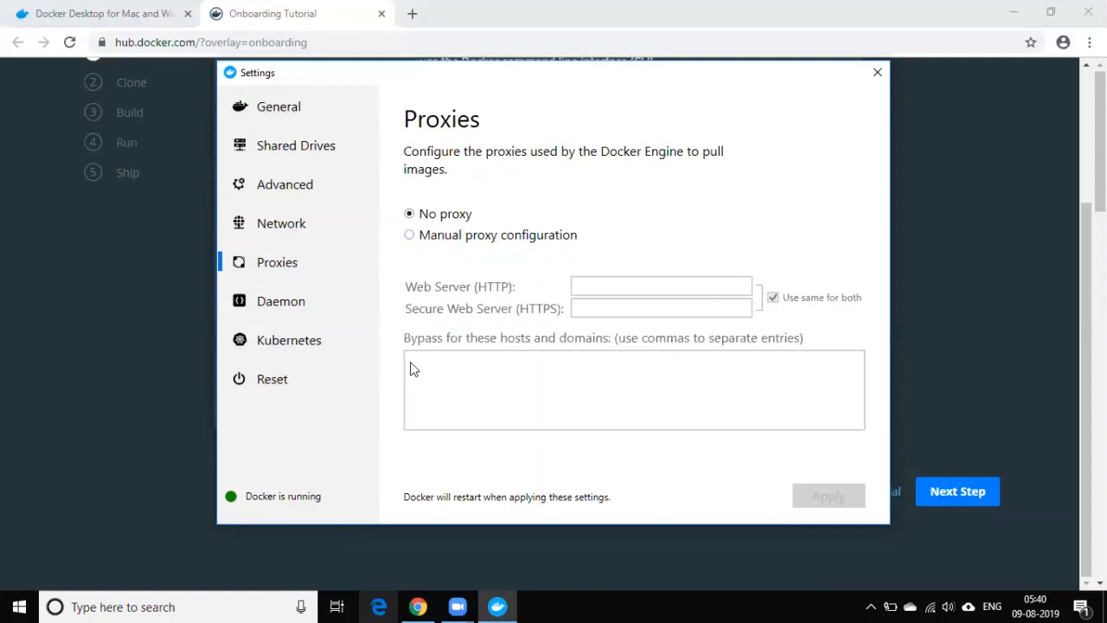
Step: Search Windows for "window" and launch Windows PowerShell
left_click(220, 606)
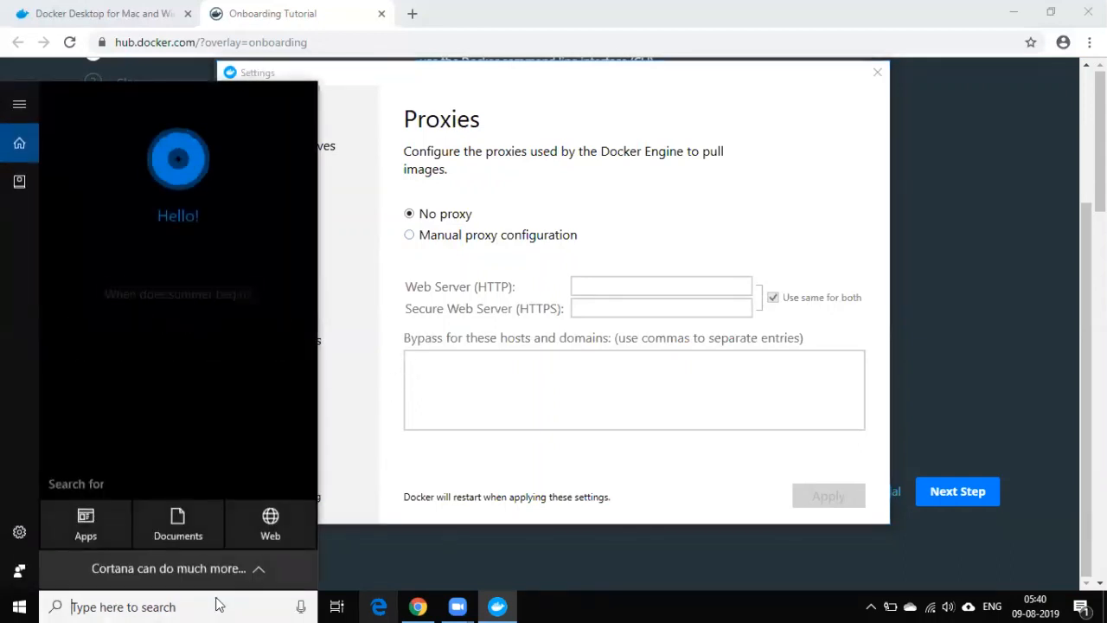
type("wn")
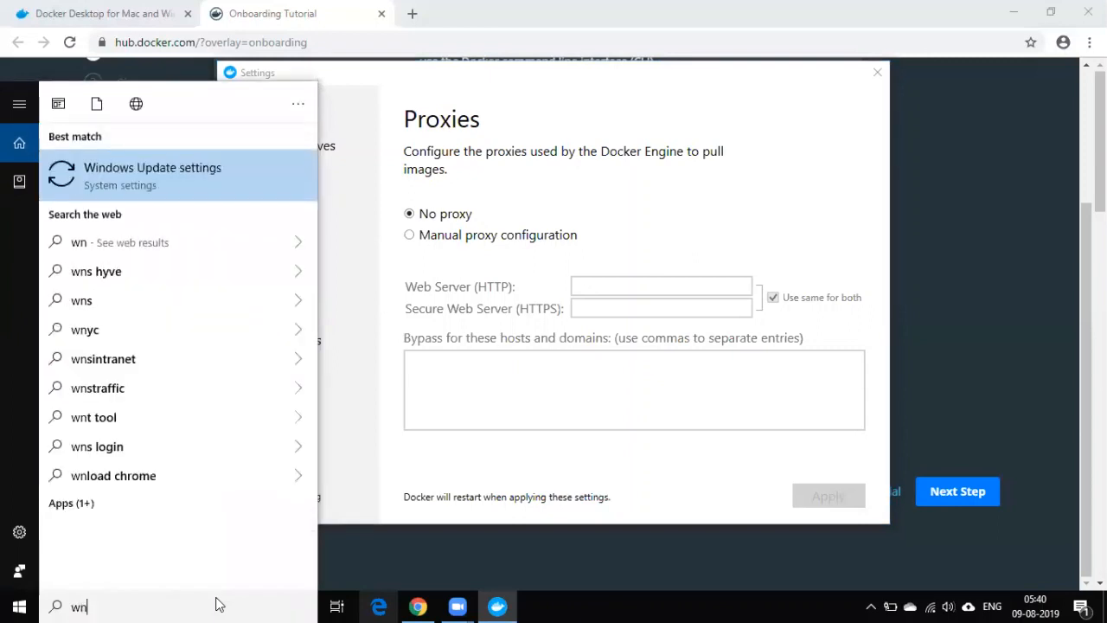
key("BackSpace")
type("indow")
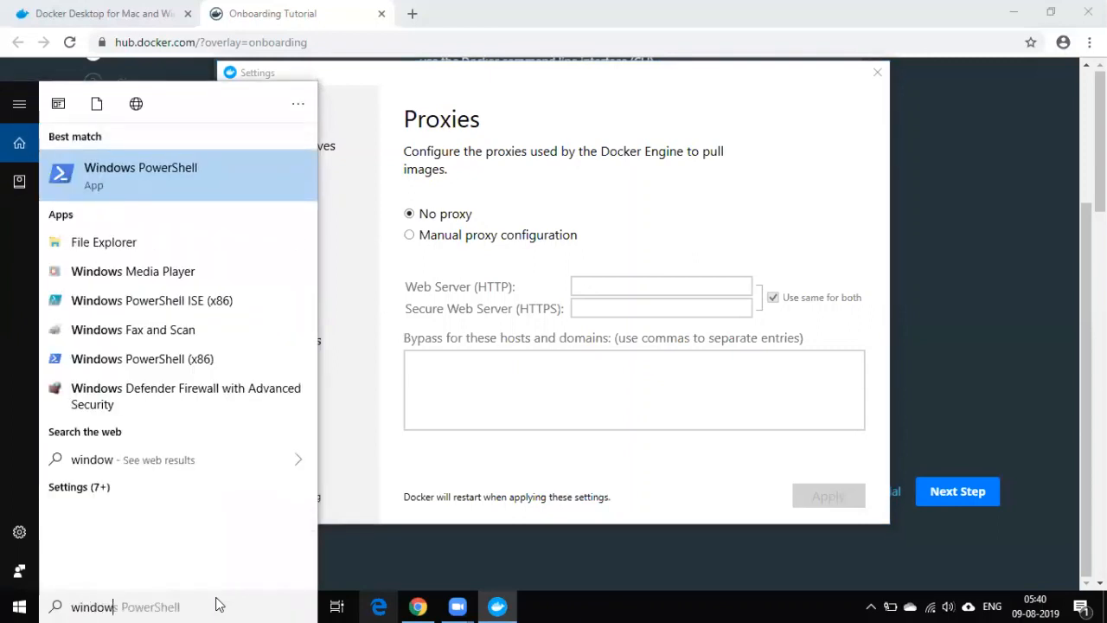
left_click(191, 177)
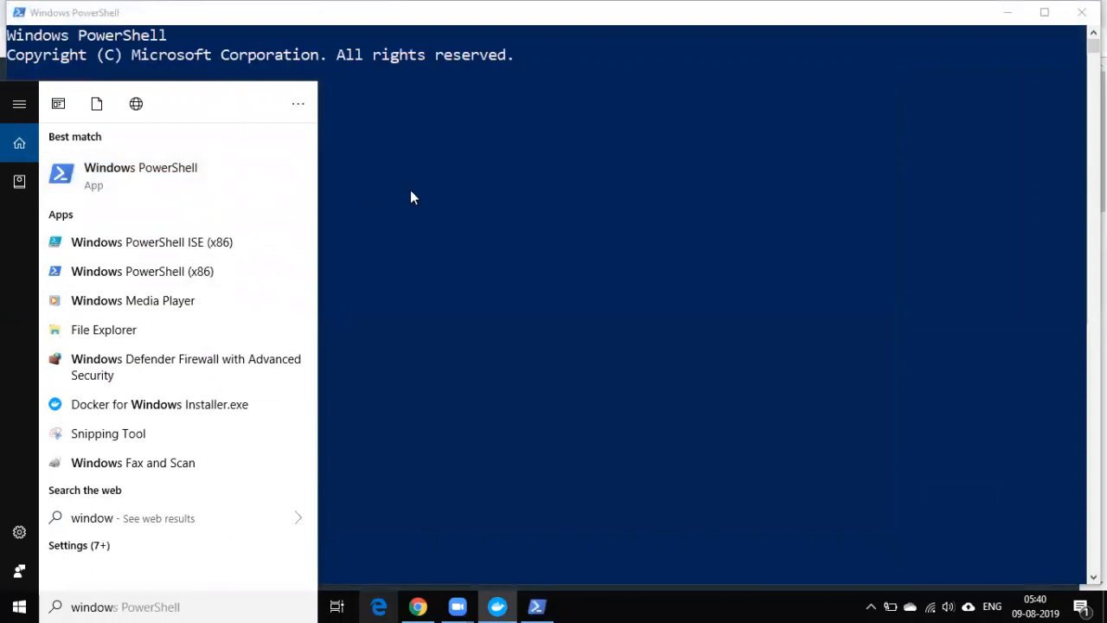
left_click(411, 192)
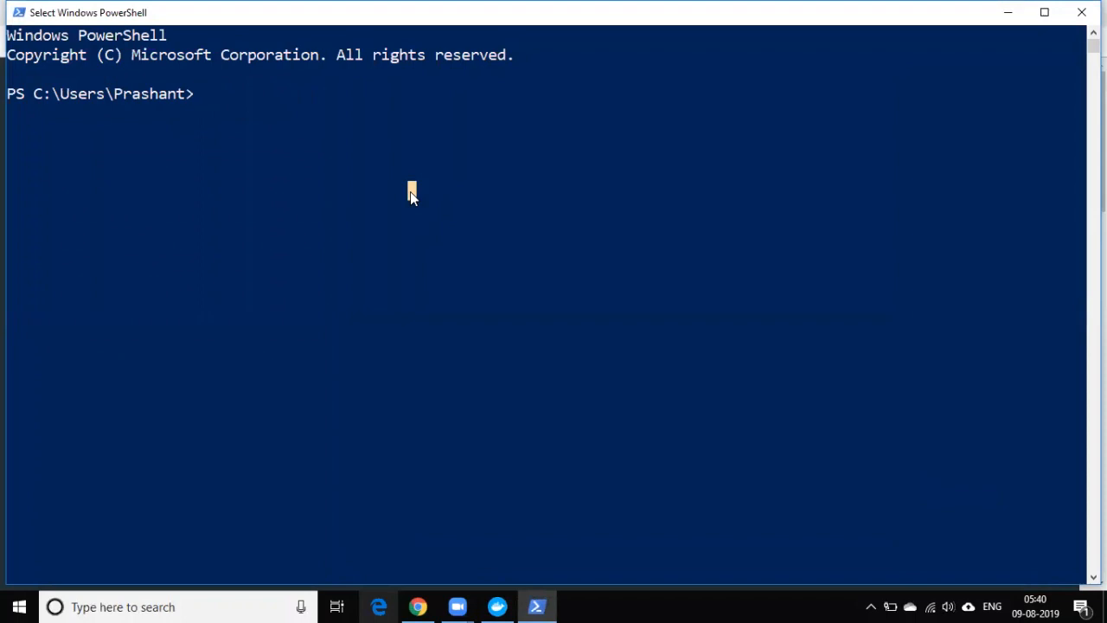
Step: Check the installed Docker version by running docker -v at the PowerShell prompt
type("docker")
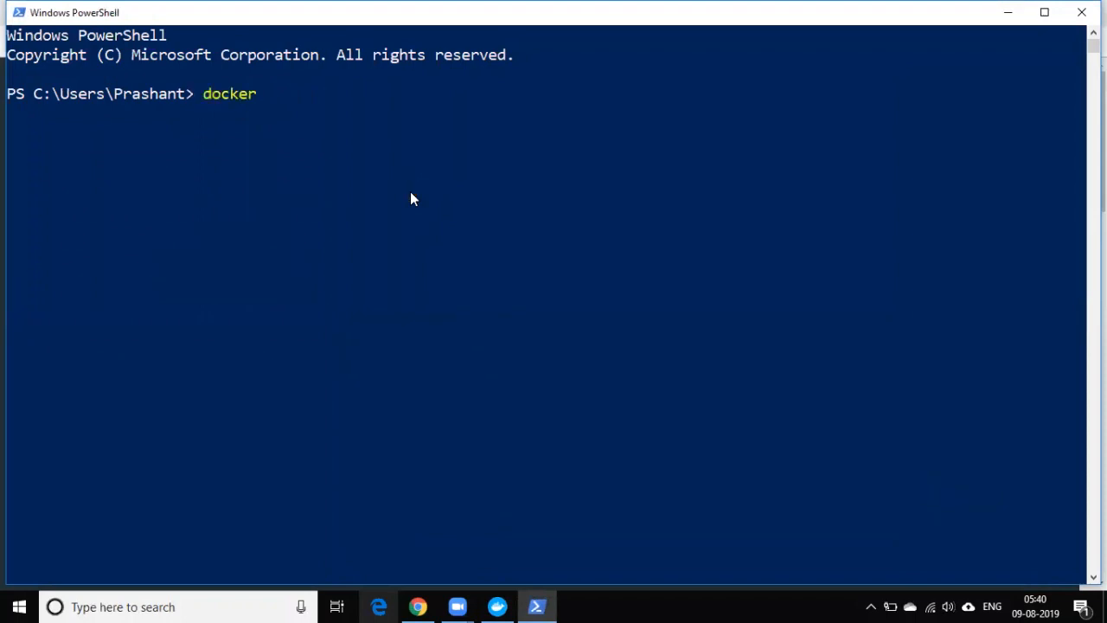
type(" -v")
key("Return")
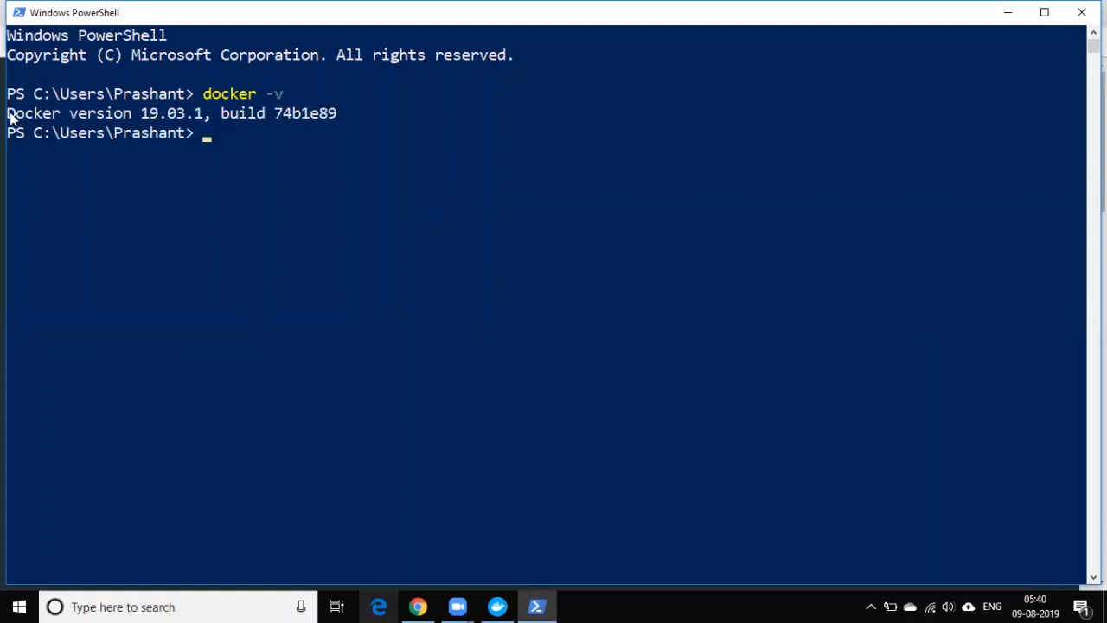
Step: Examine the version and build details in the output of the docker -v command
left_click_drag(10, 119, 162, 121)
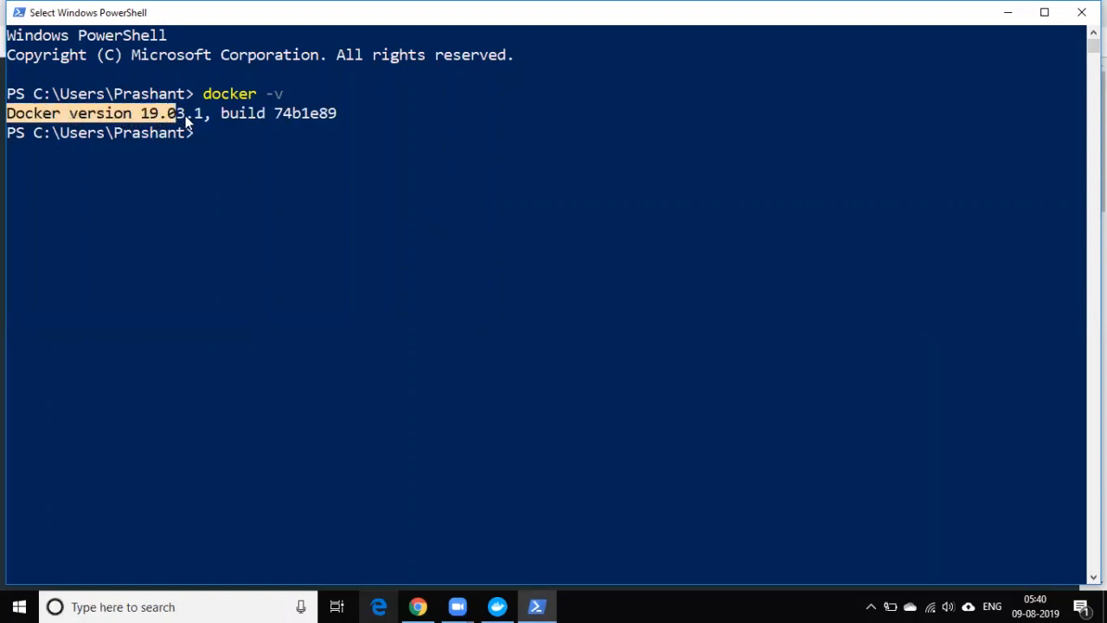
left_click_drag(247, 115, 357, 112)
left_click(199, 128)
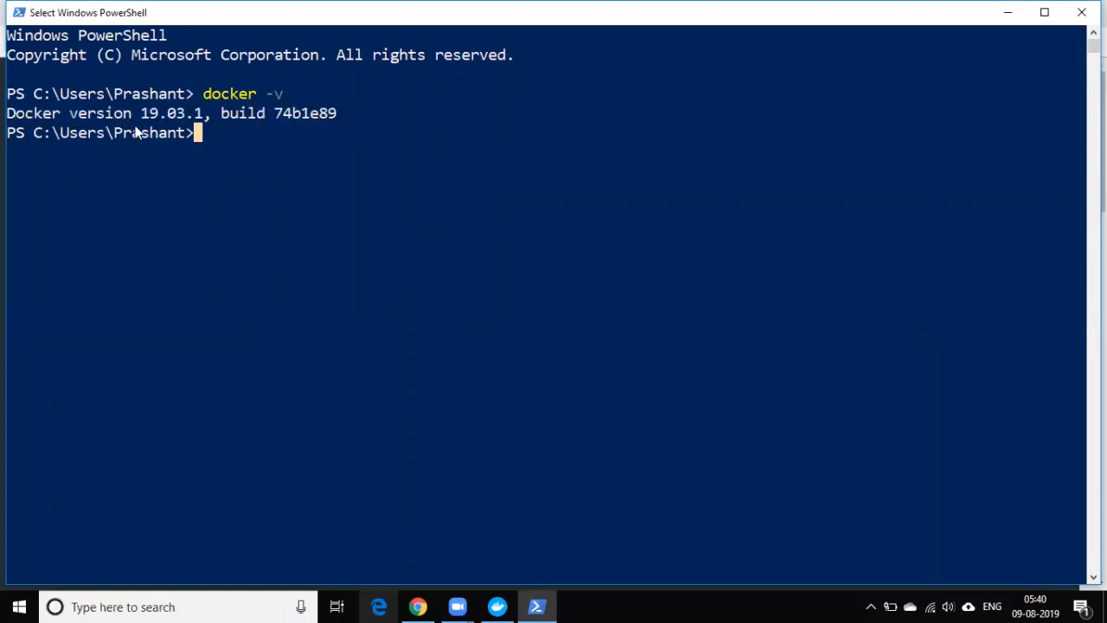
left_click(143, 115)
left_click(189, 115)
left_click(250, 151)
left_click_drag(204, 93, 283, 95)
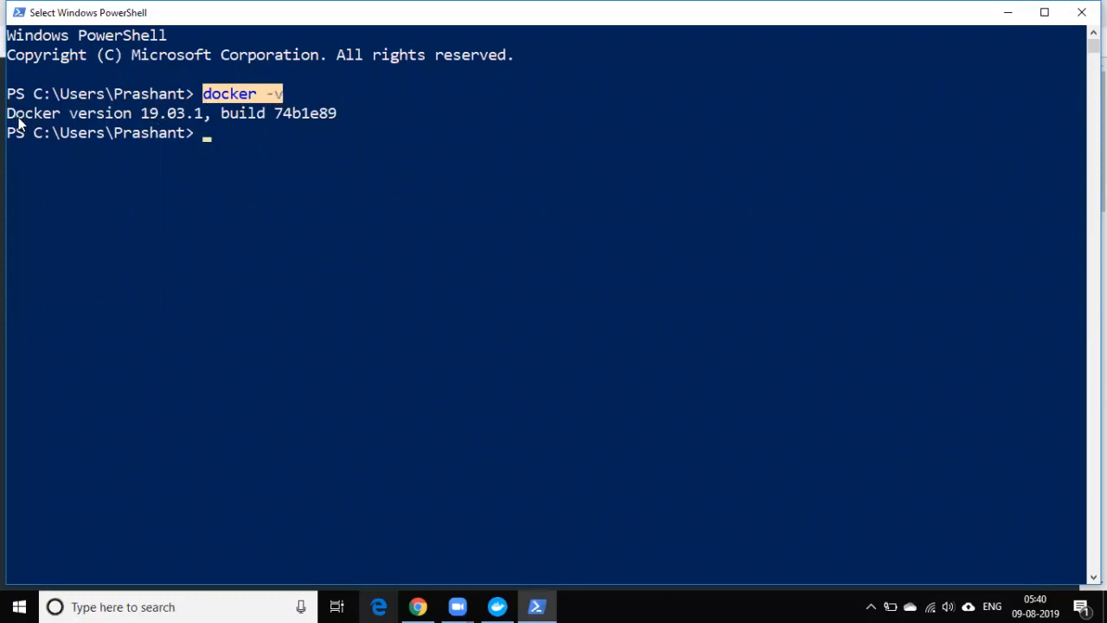
left_click_drag(10, 116, 204, 119)
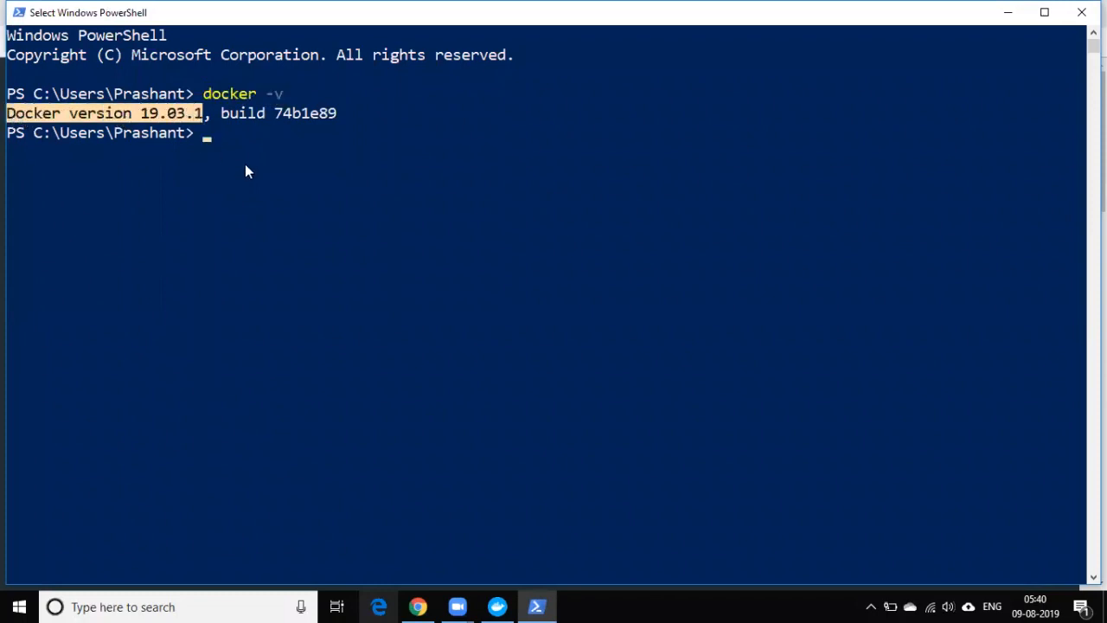
left_click(251, 170)
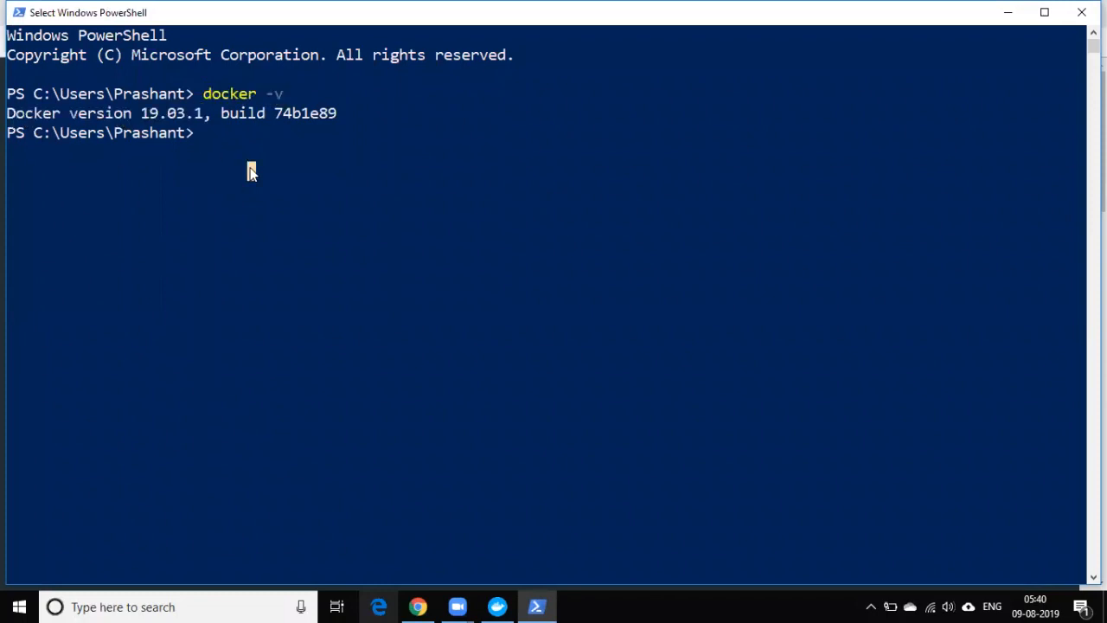